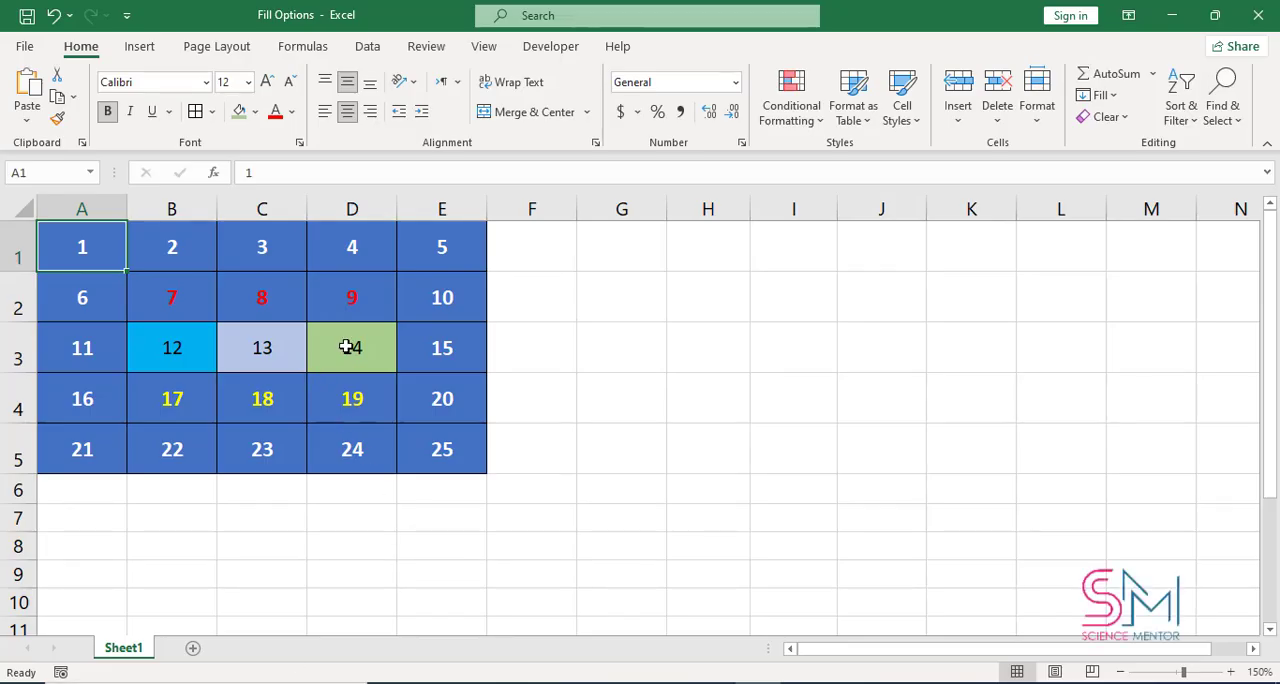
Fill cells B3:D3 down with the contents and formatting of the row above, and undo the fill
drag(359, 346, 197, 346)
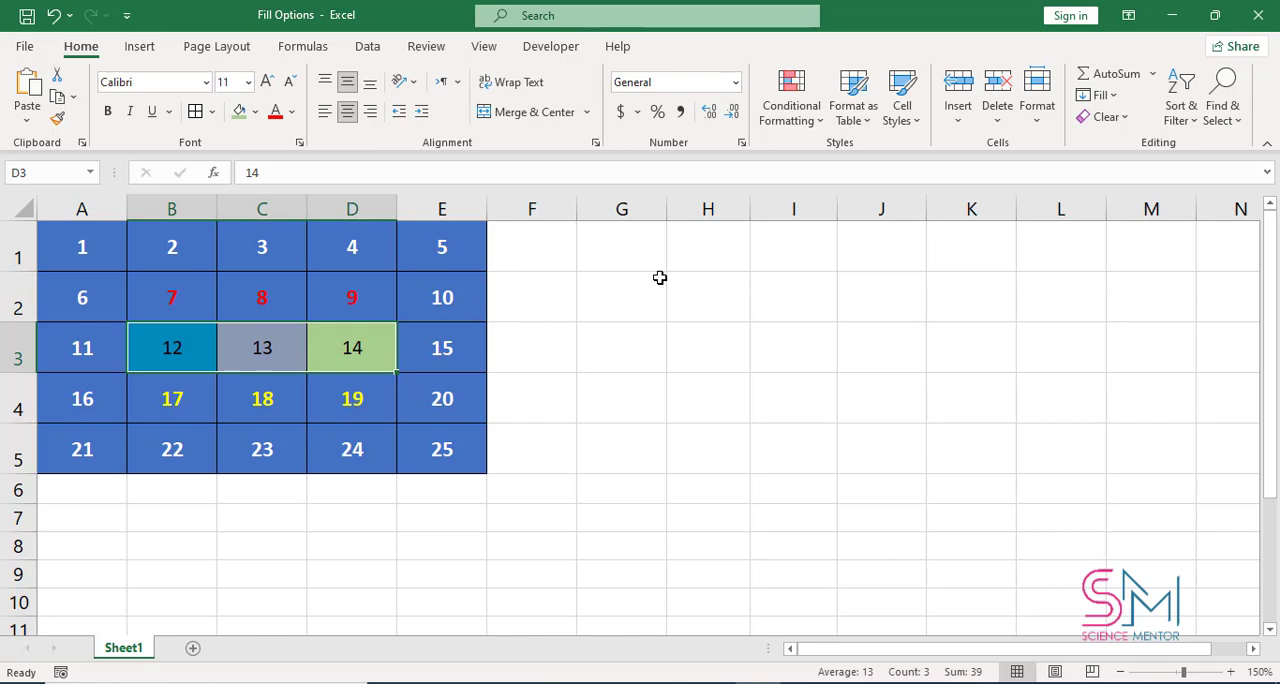
click(1104, 95)
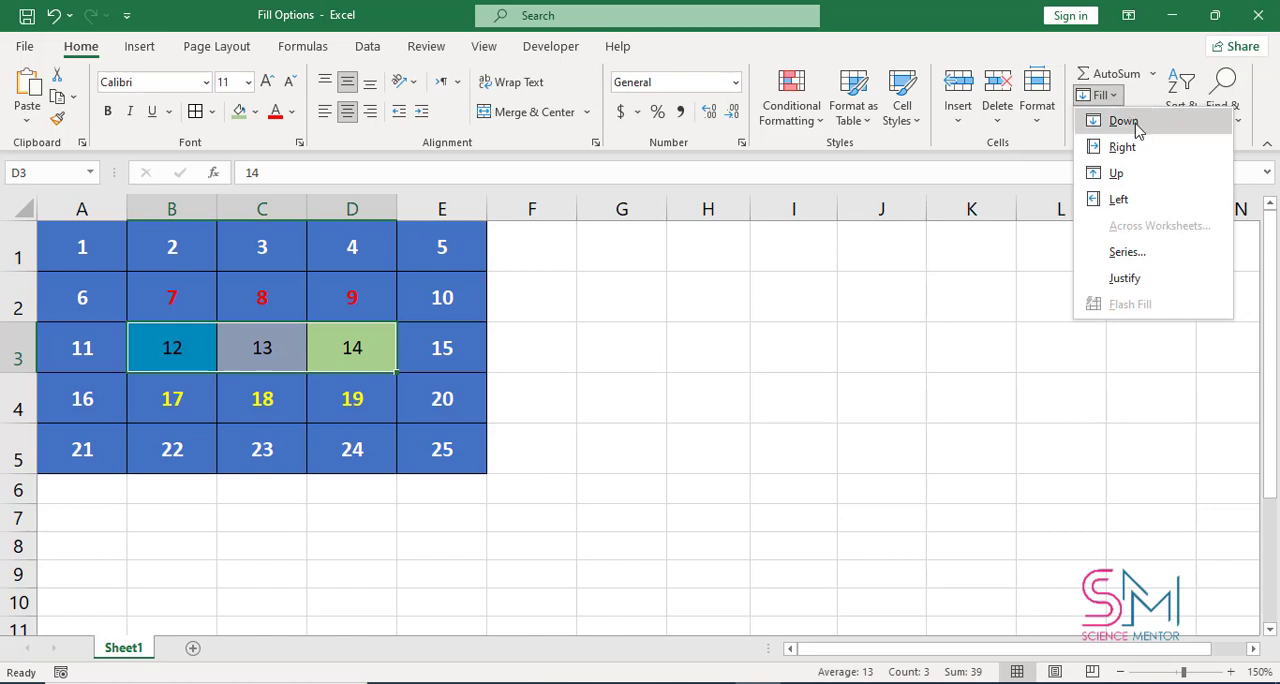
click(1123, 121)
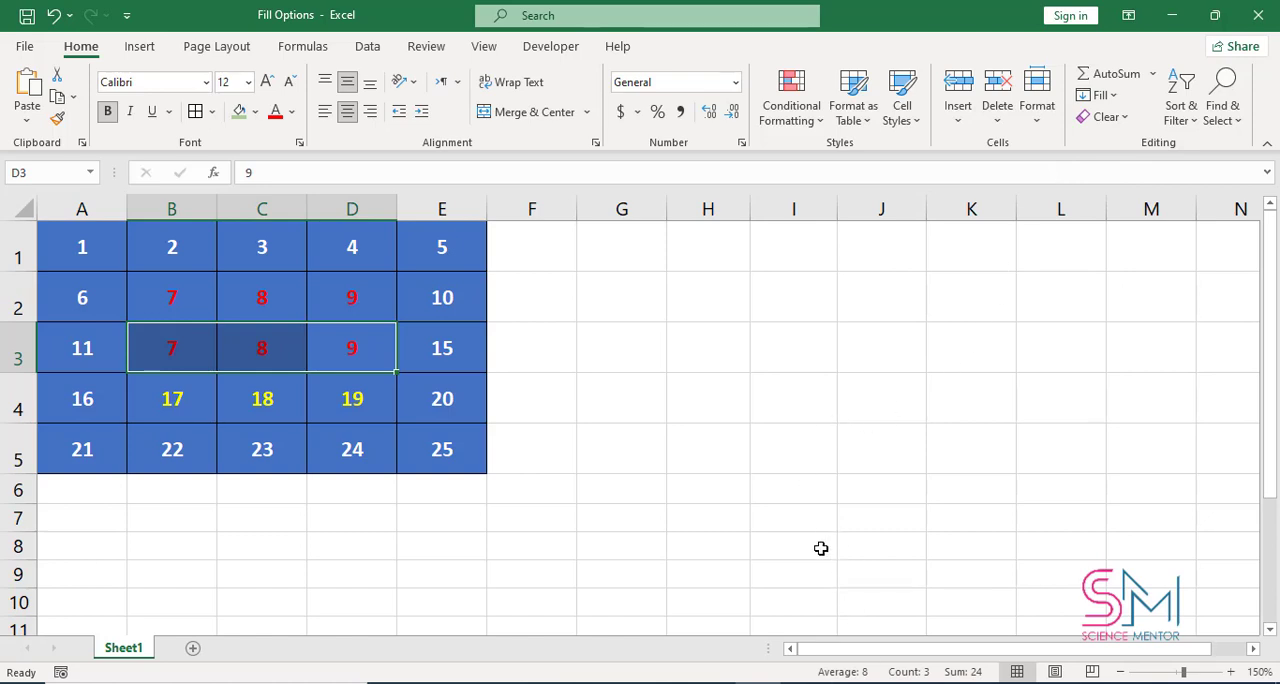
key(ctrl+z)
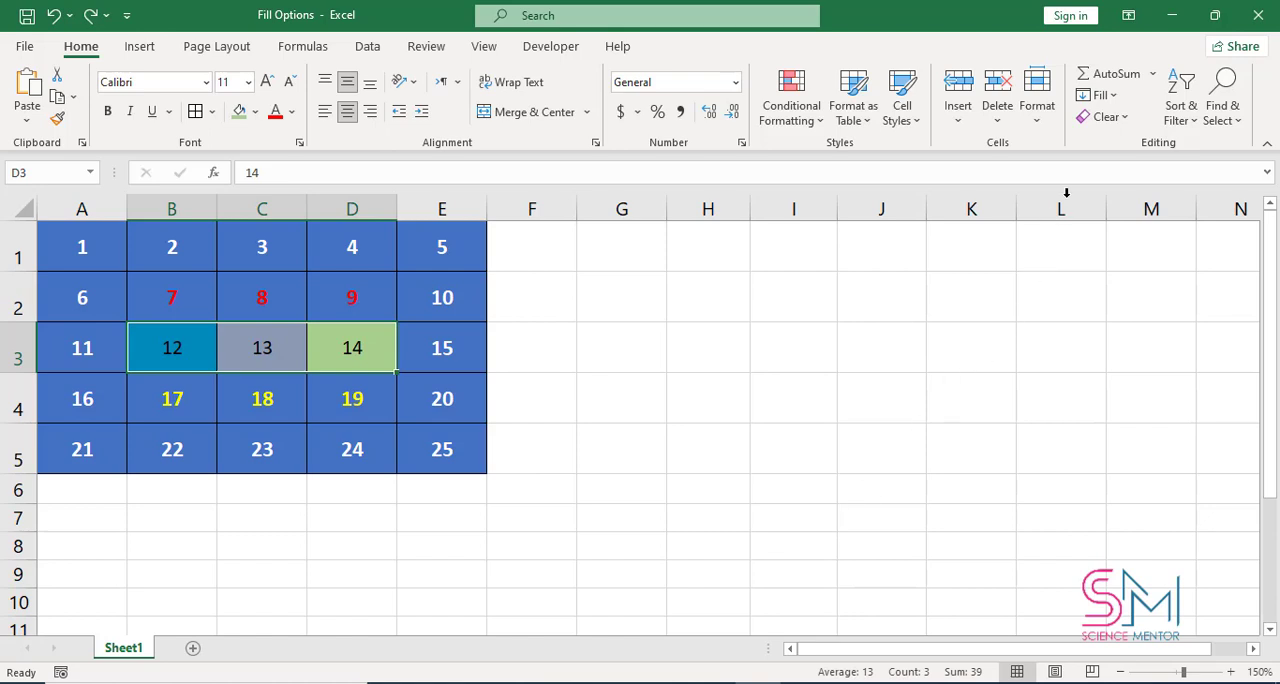
Fill cells B3:D3 to the right from B3, and undo the fill
click(1110, 96)
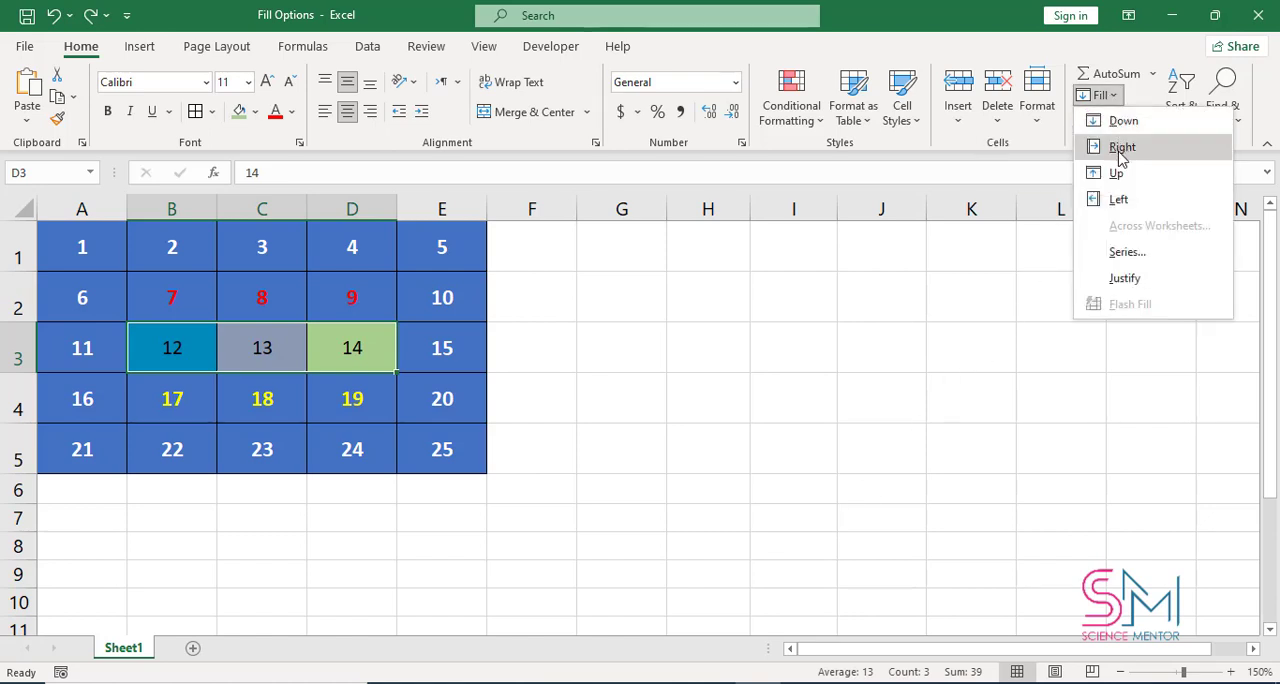
click(1122, 150)
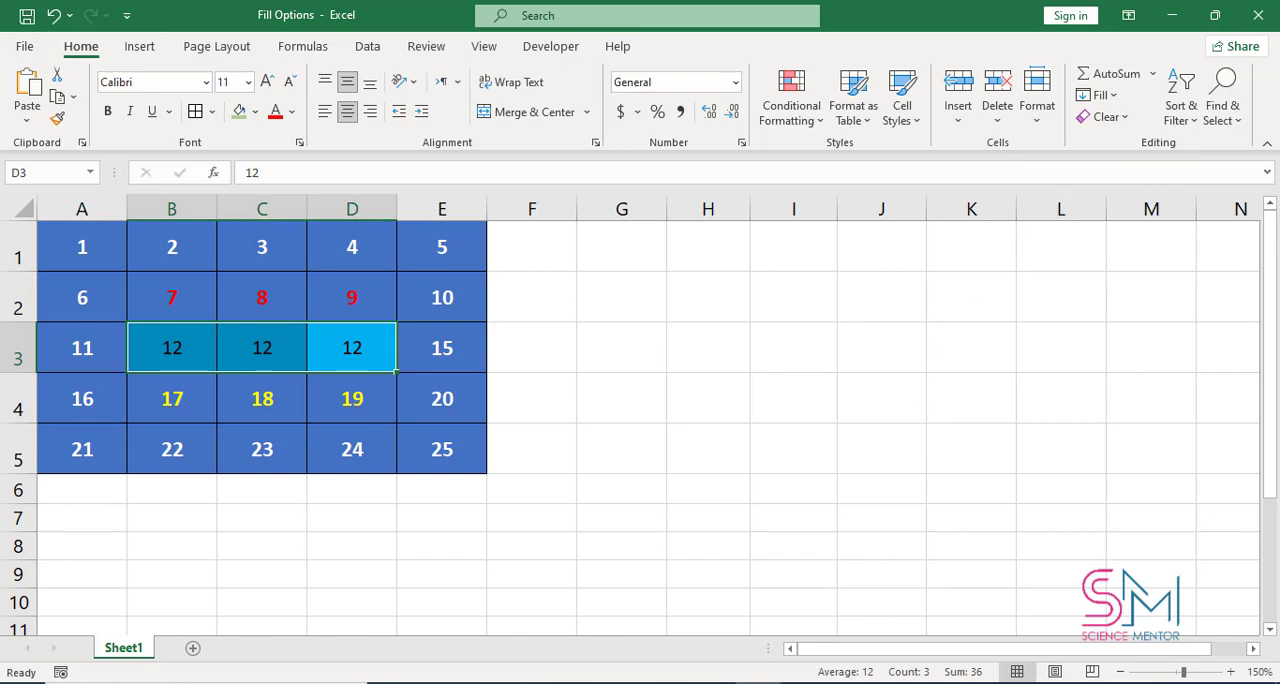
key(ctrl+q)
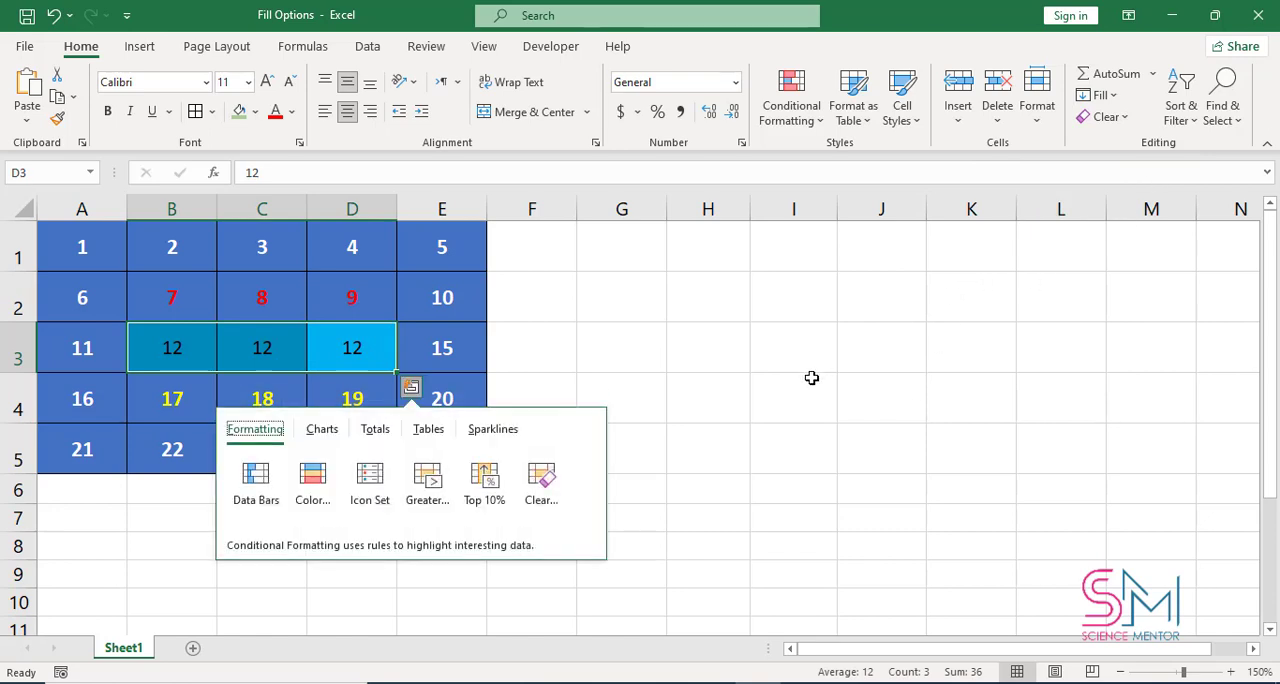
click(798, 380)
key(ctrl+z)
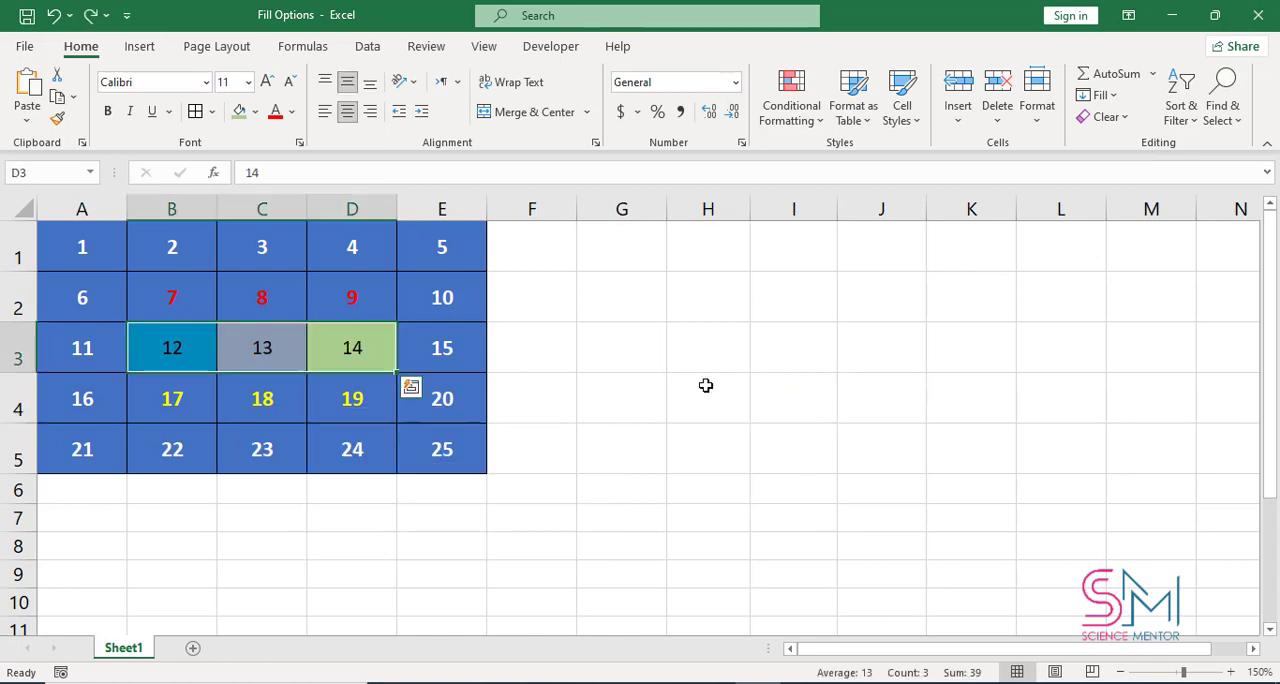
Fill cells B3:D3 upward with the contents and formatting of the row below, and undo the fill
click(1100, 95)
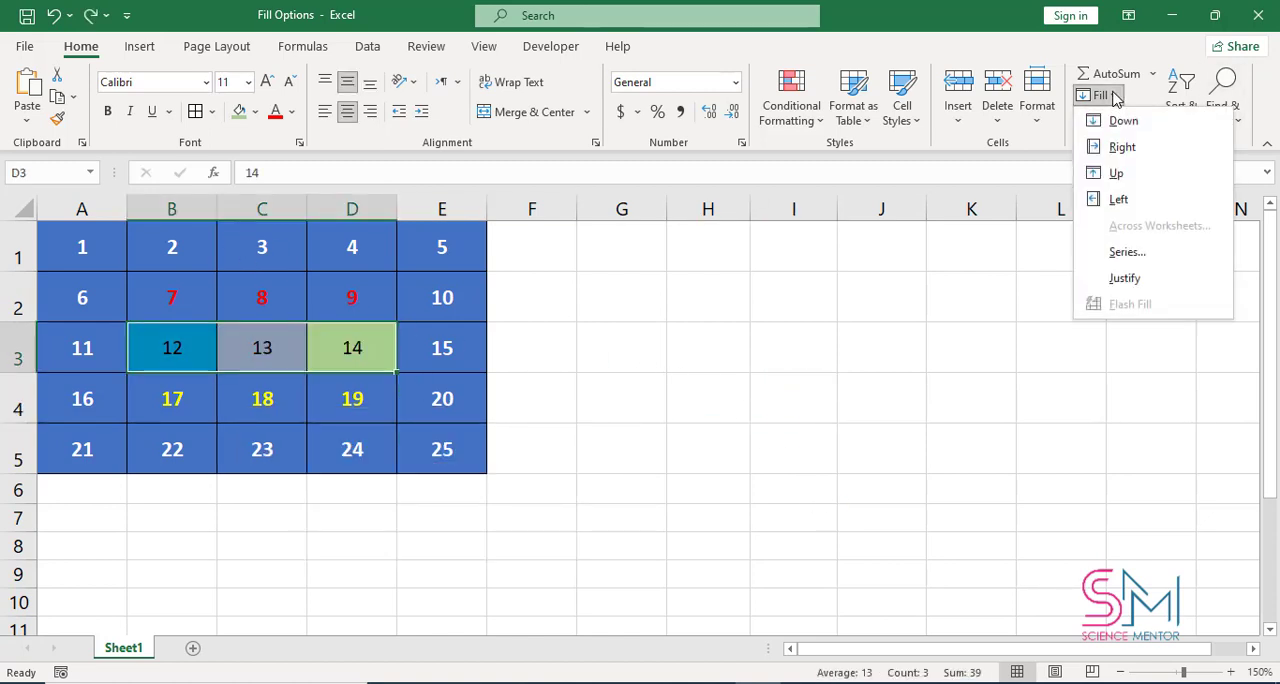
click(1135, 180)
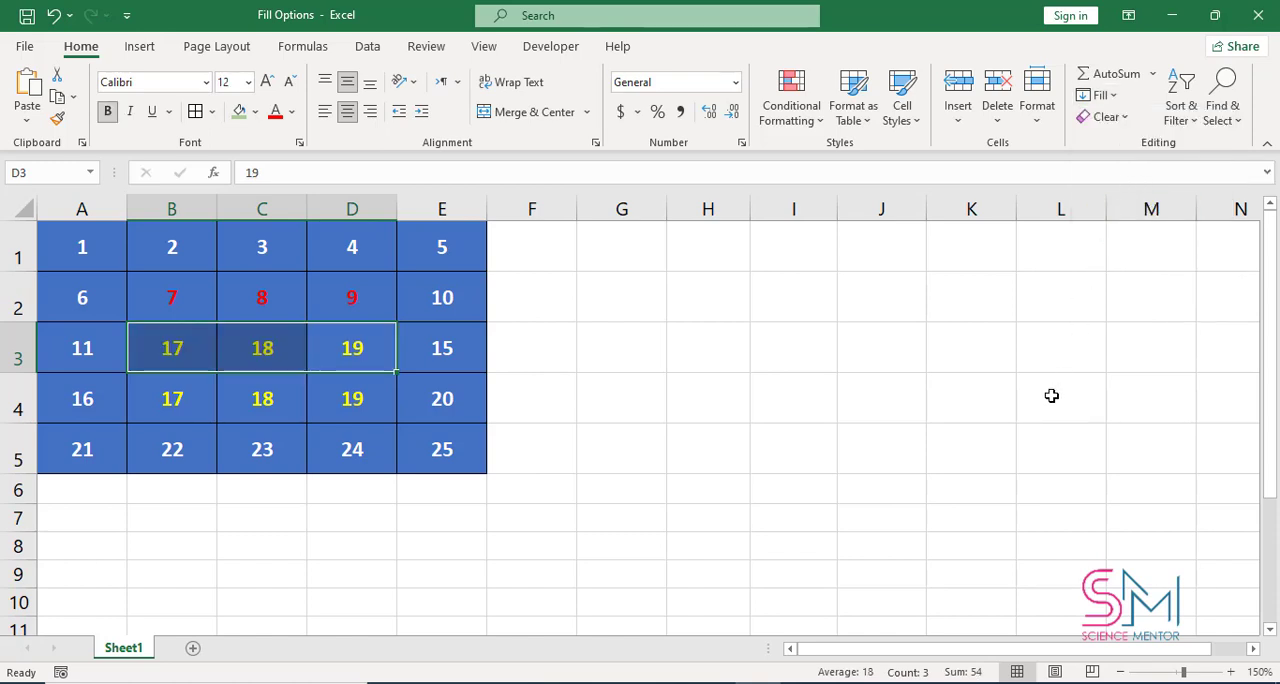
key(ctrl+z)
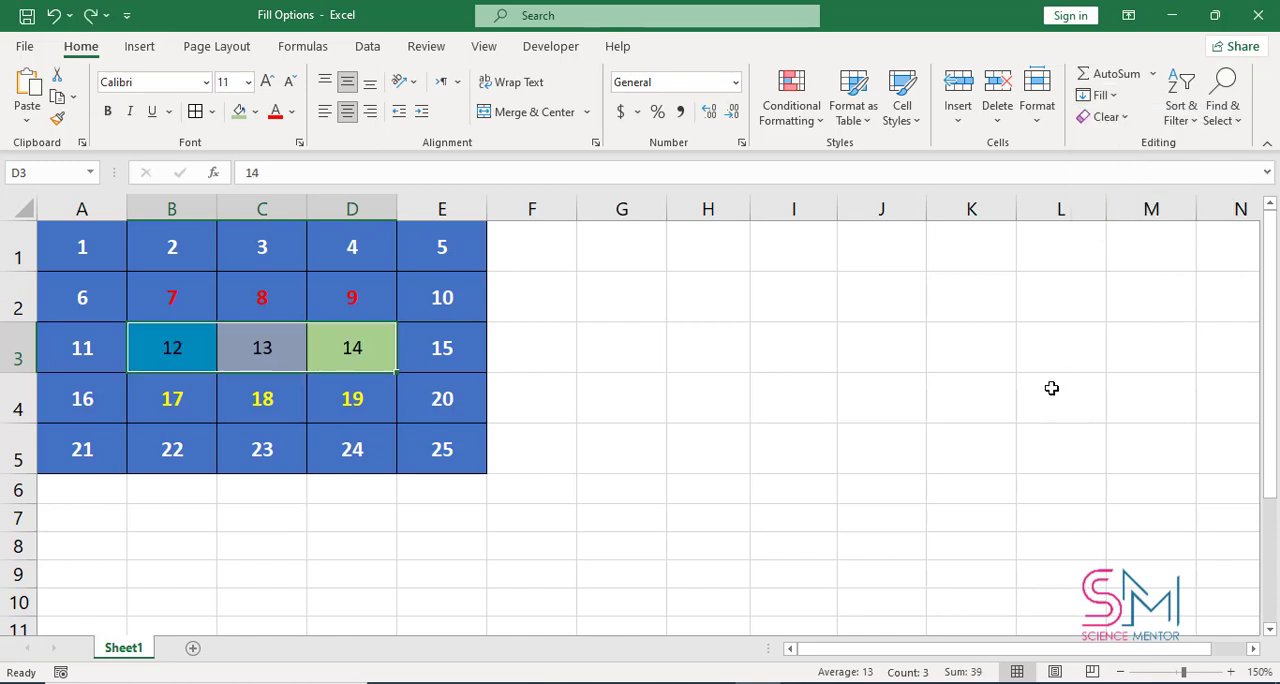
Fill cells B3:D3 to the left from D3, and undo the fill
click(1115, 95)
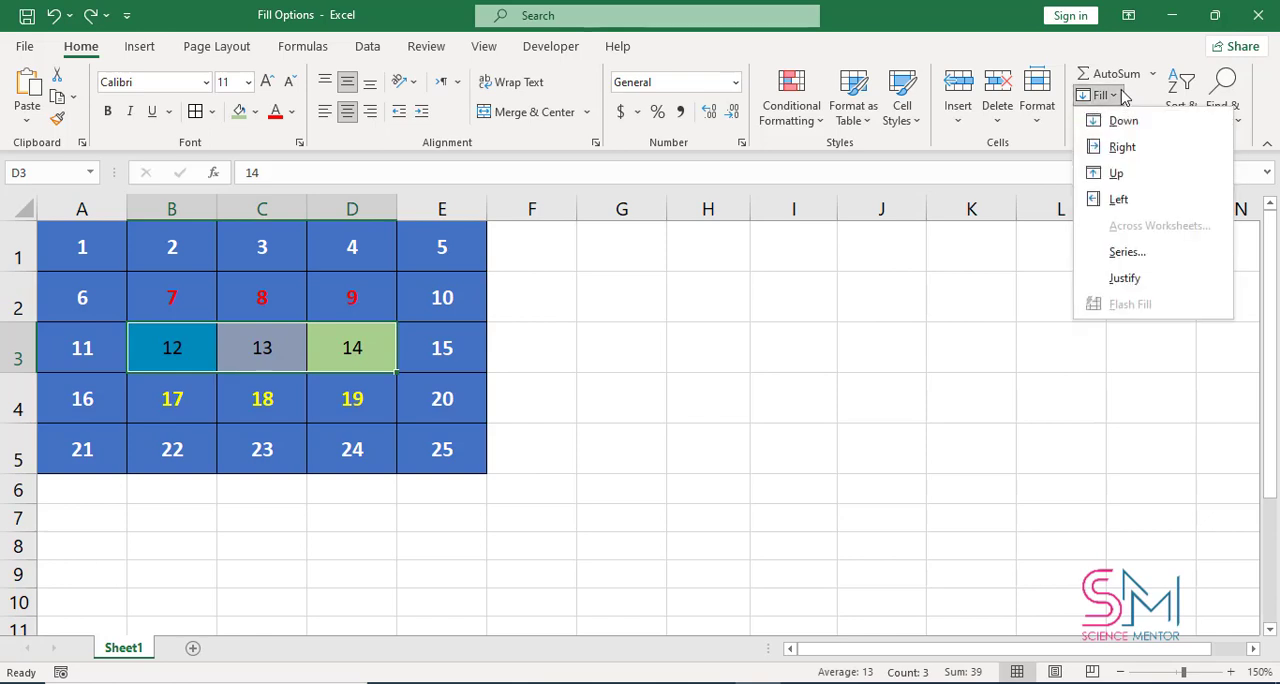
click(1120, 200)
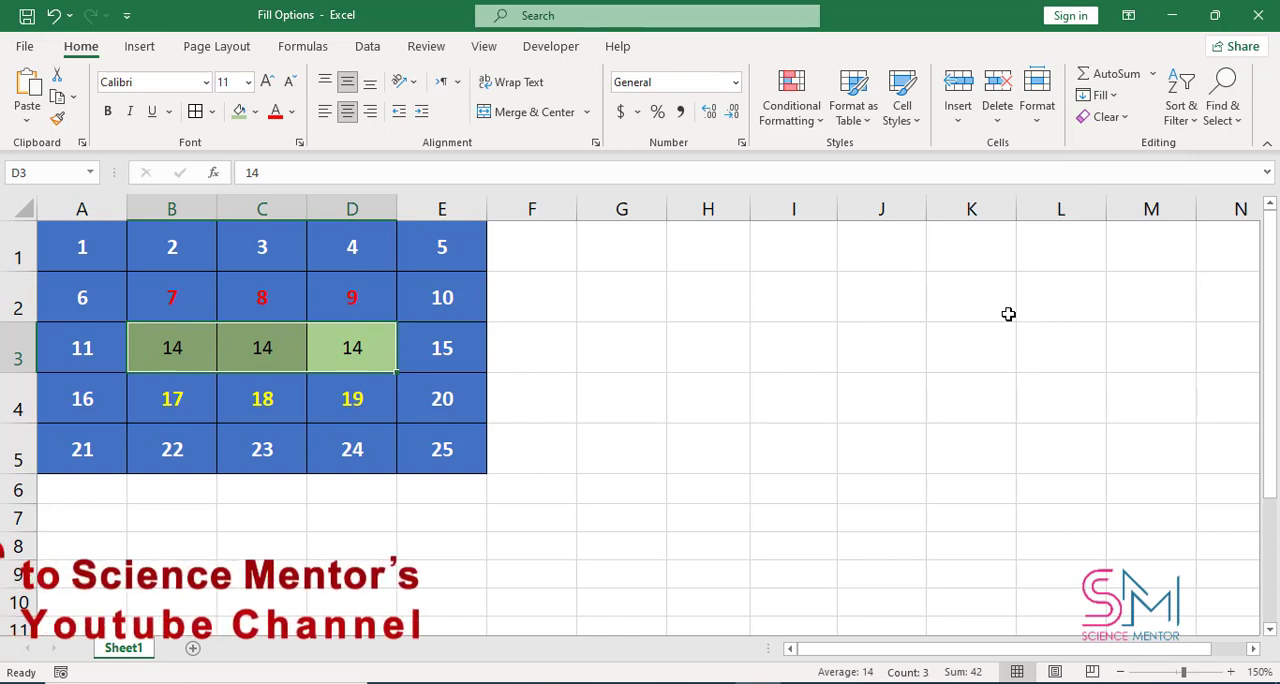
key(ctrl+z)
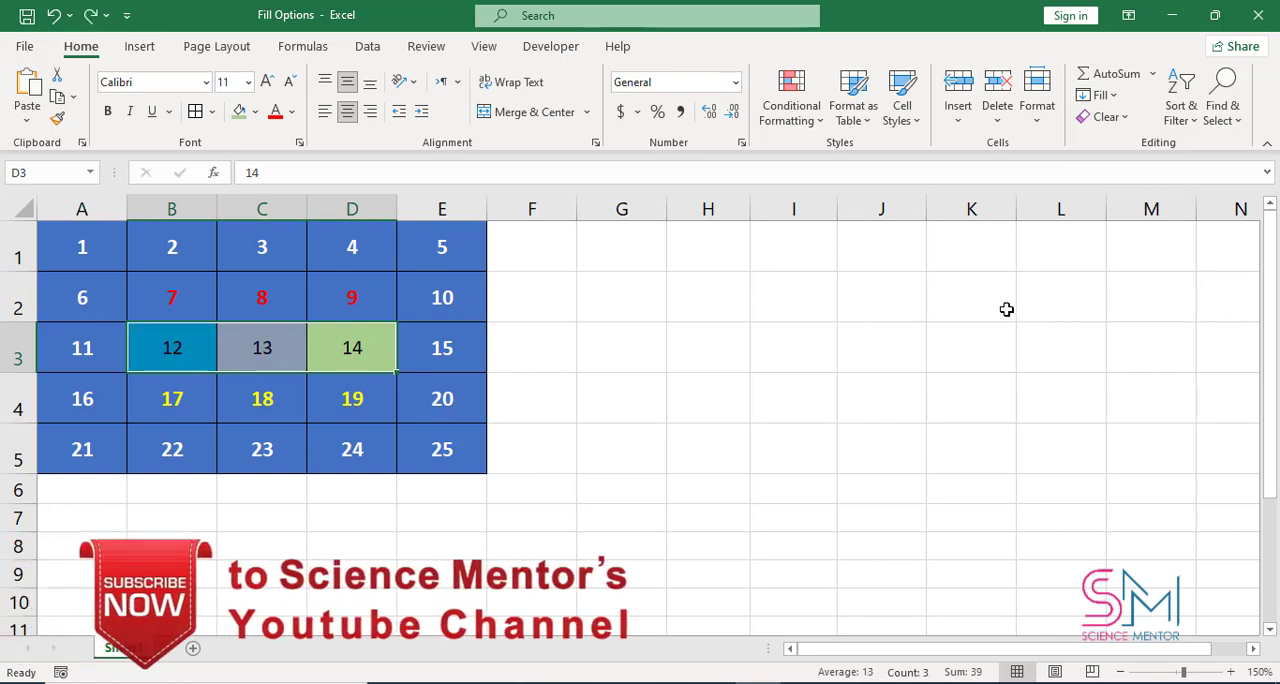
click(1102, 96)
click(1102, 96)
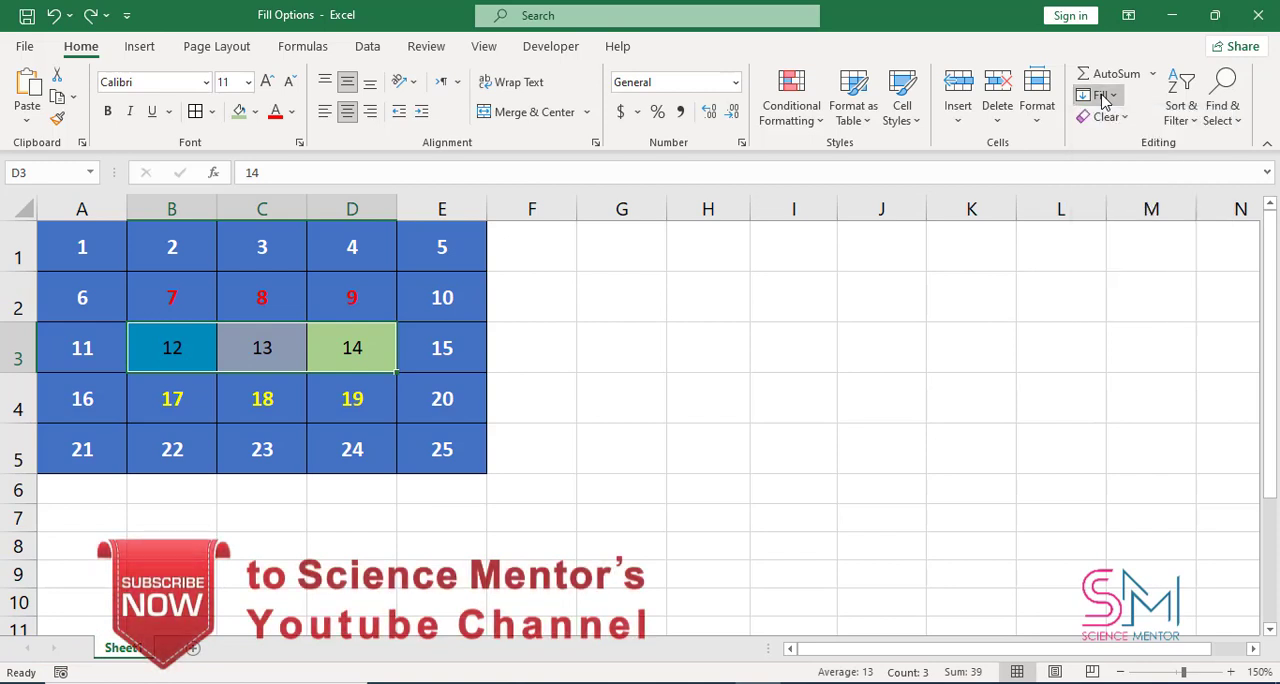
drag(567, 394, 530, 449)
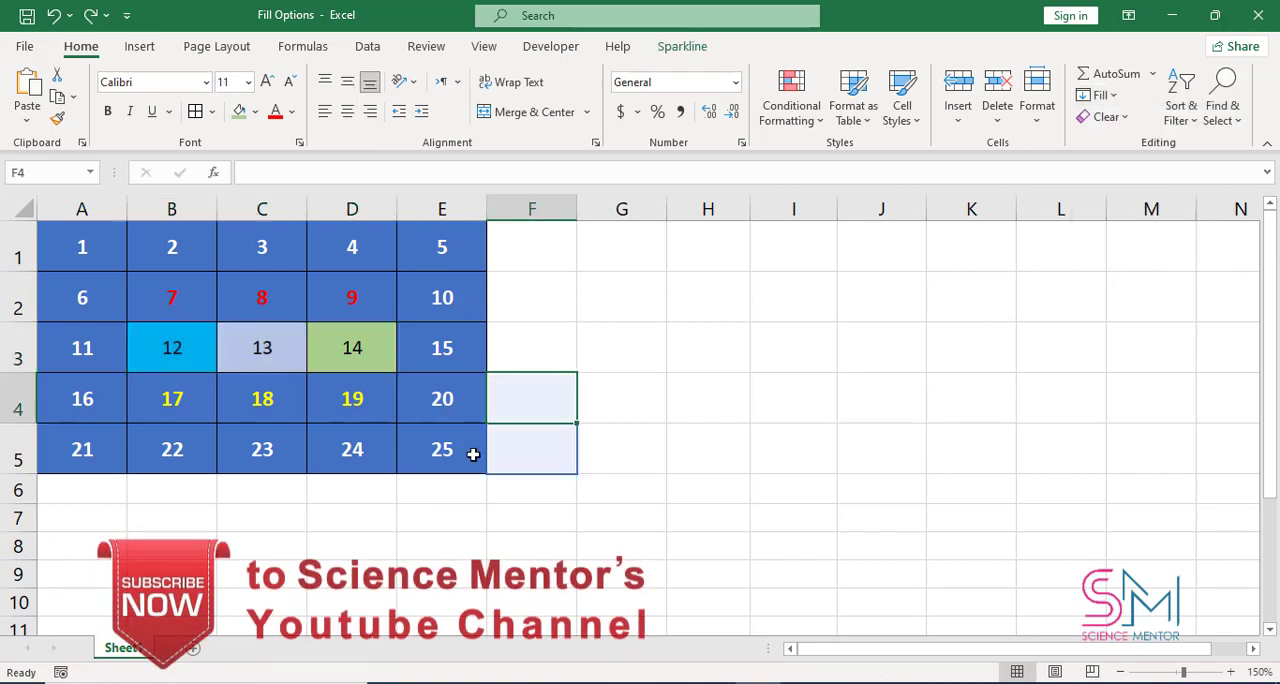
Fill D4:I4 with a linear row series using a step value of 2 and ending at 25, and undo it
click(347, 401)
drag(347, 401, 822, 392)
click(1099, 95)
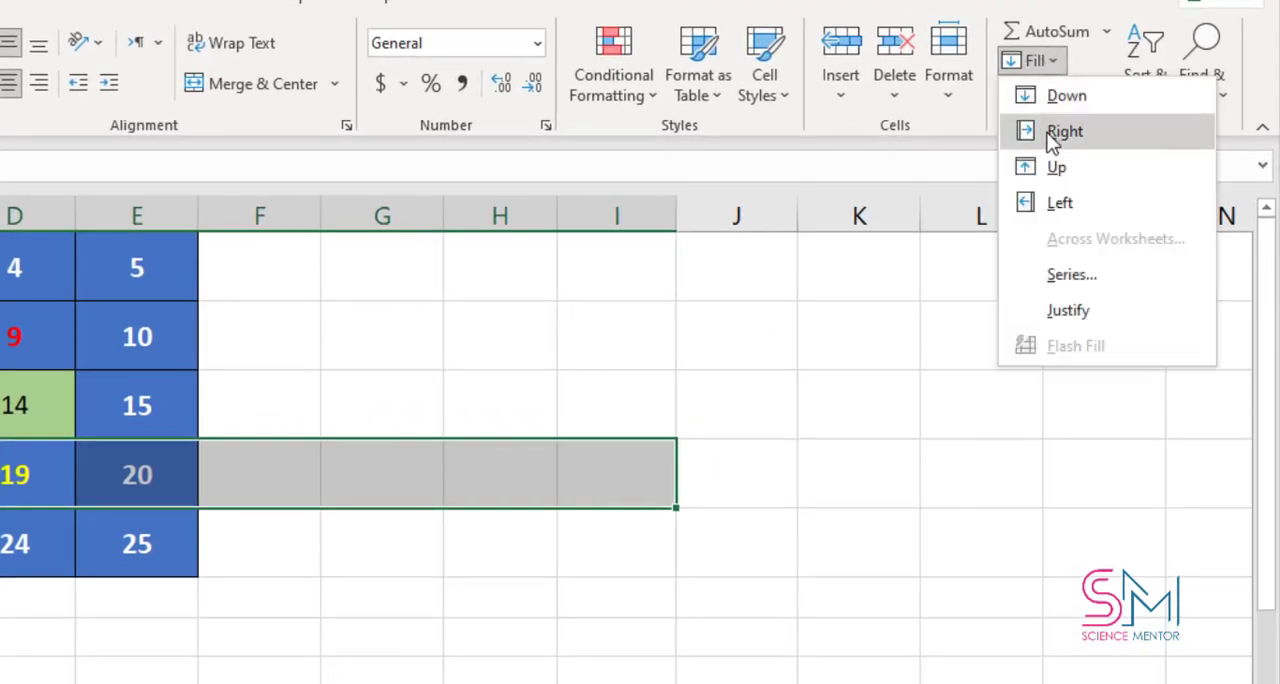
click(1099, 282)
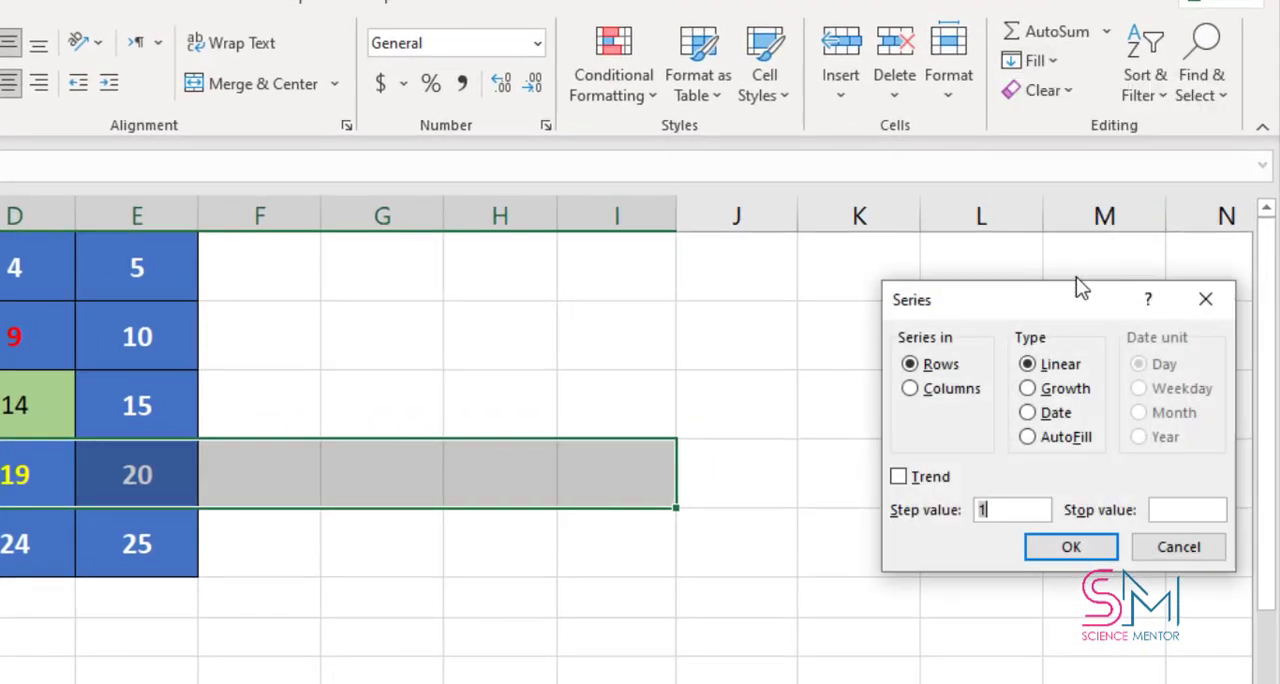
drag(1031, 298, 911, 308)
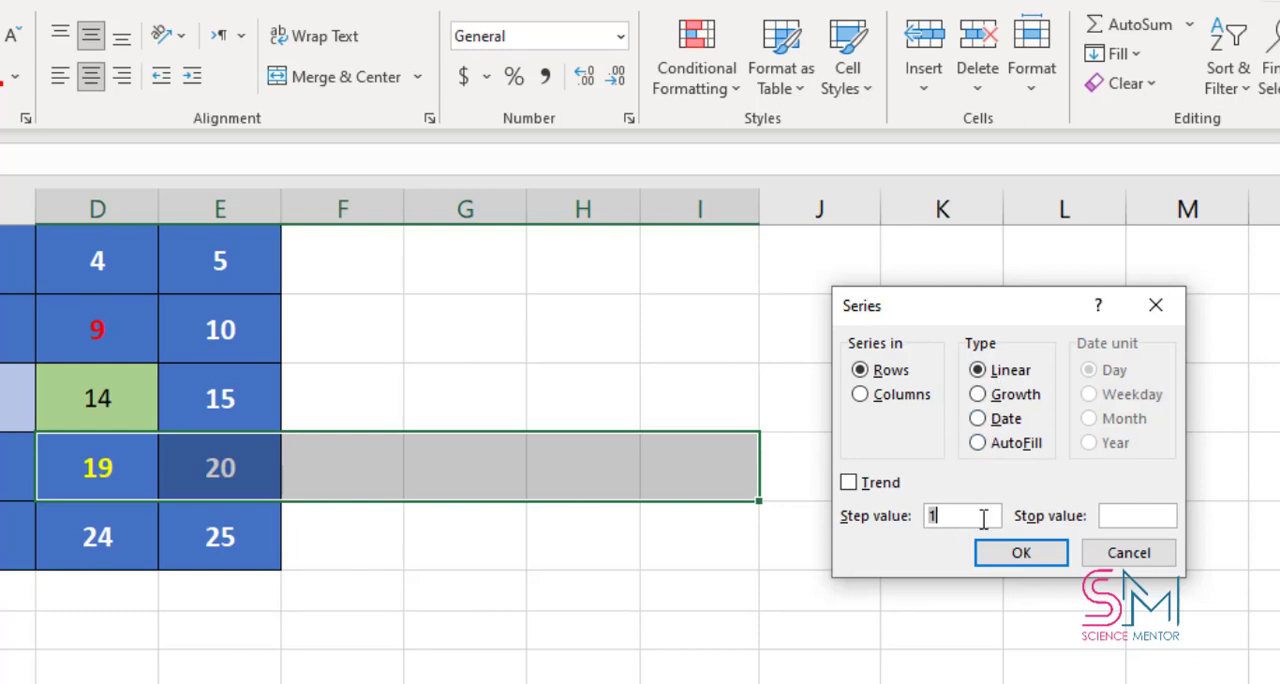
text(2)
click(1030, 555)
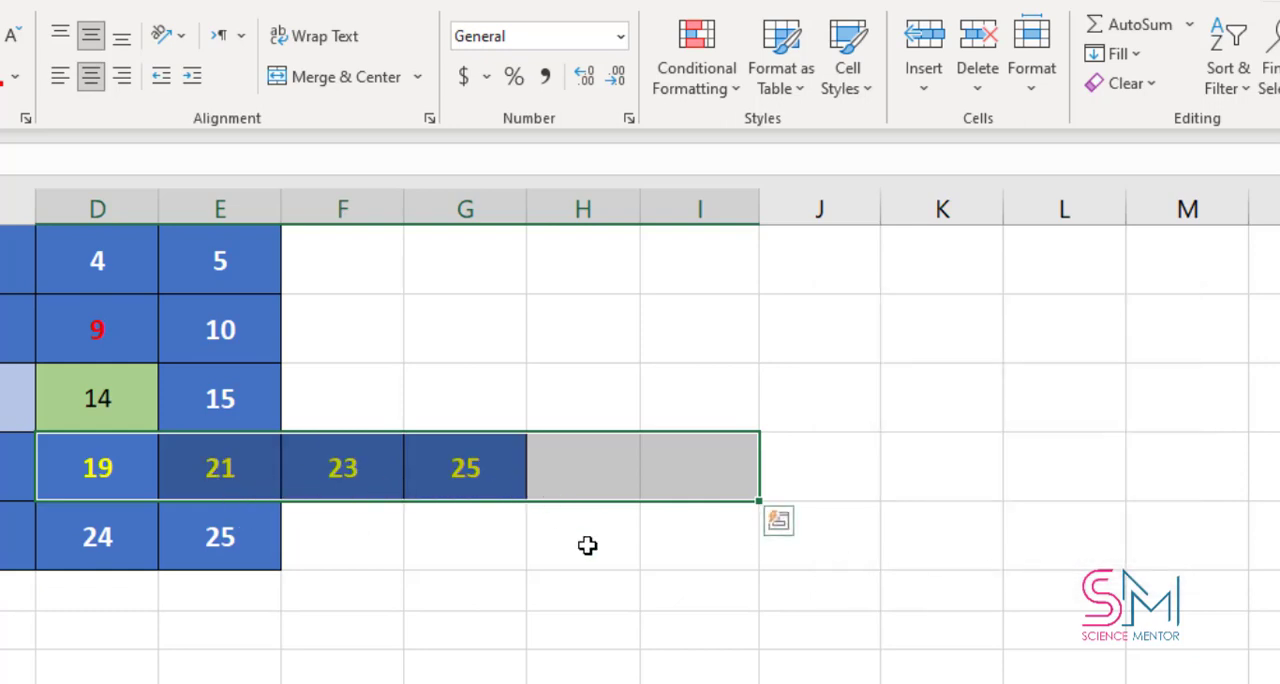
key(ctrl+z)
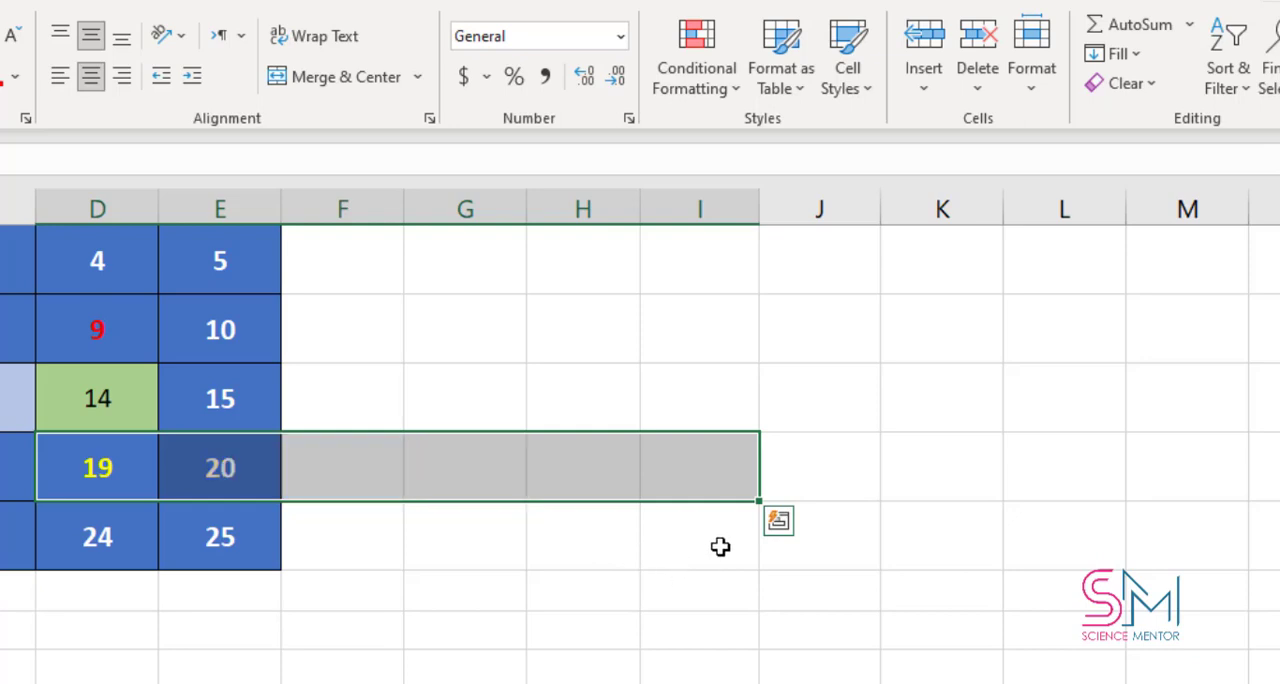
Fill D4:I4 with a linear row series using the Trend option, and undo it
click(648, 548)
drag(121, 475, 676, 474)
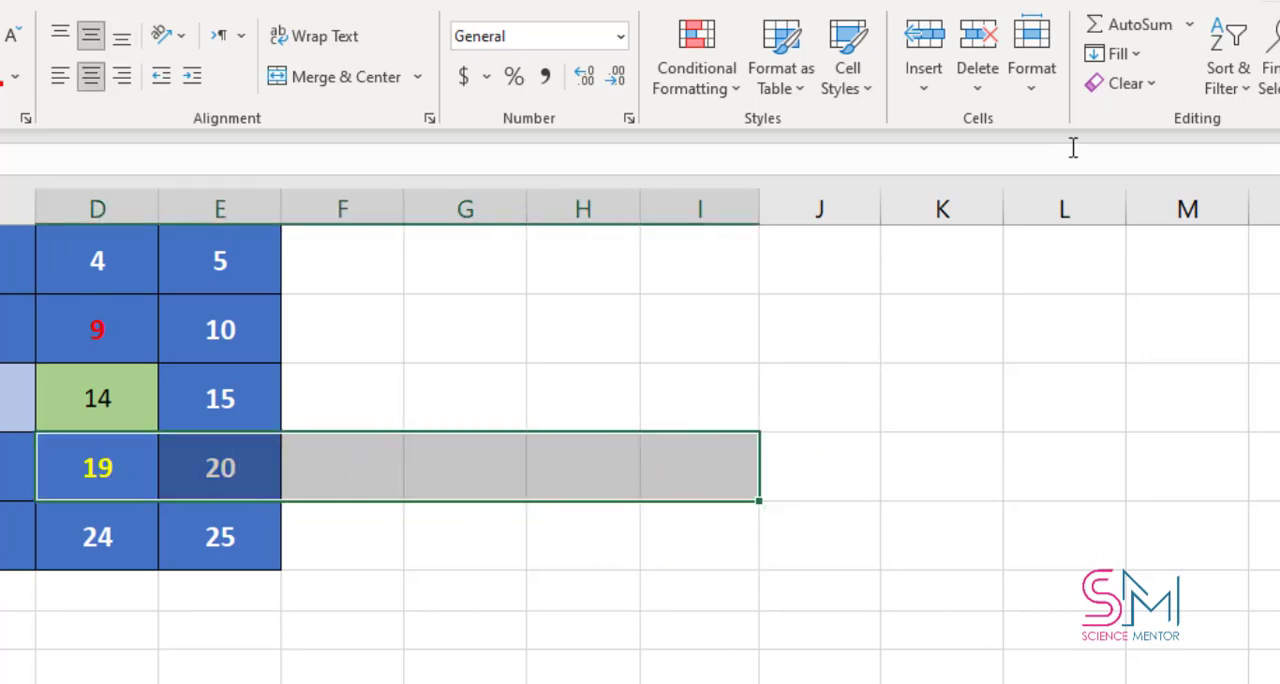
click(1113, 53)
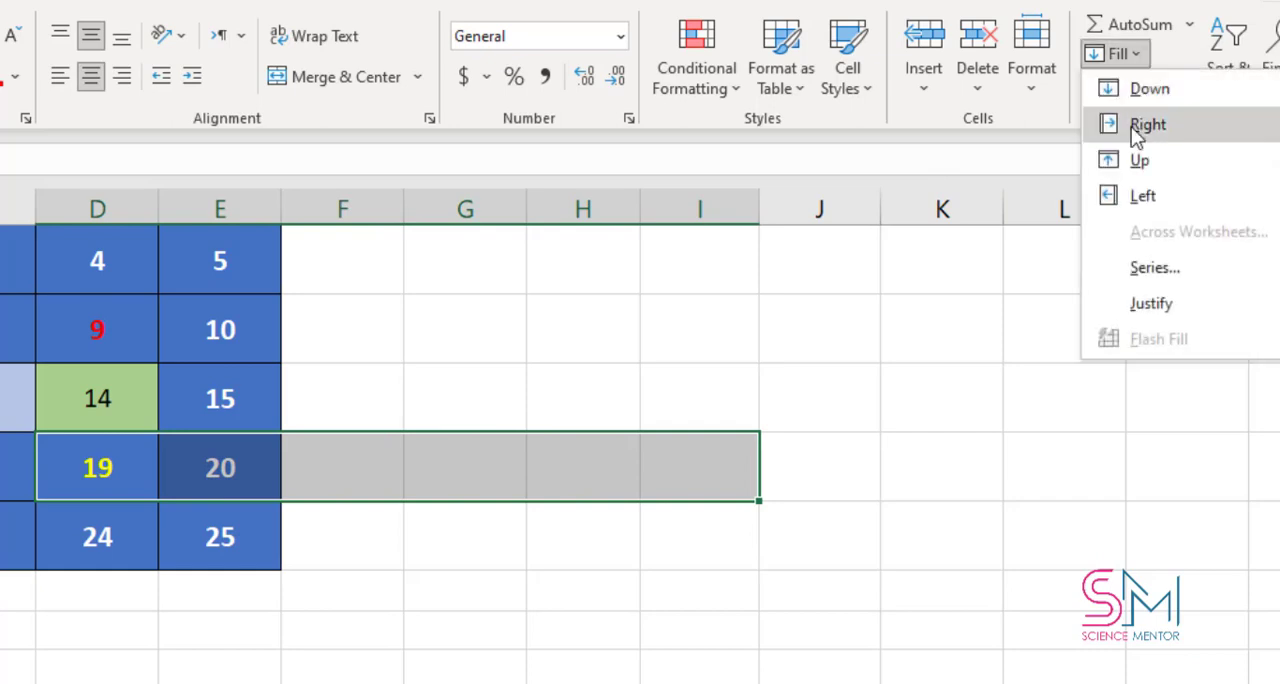
click(1166, 281)
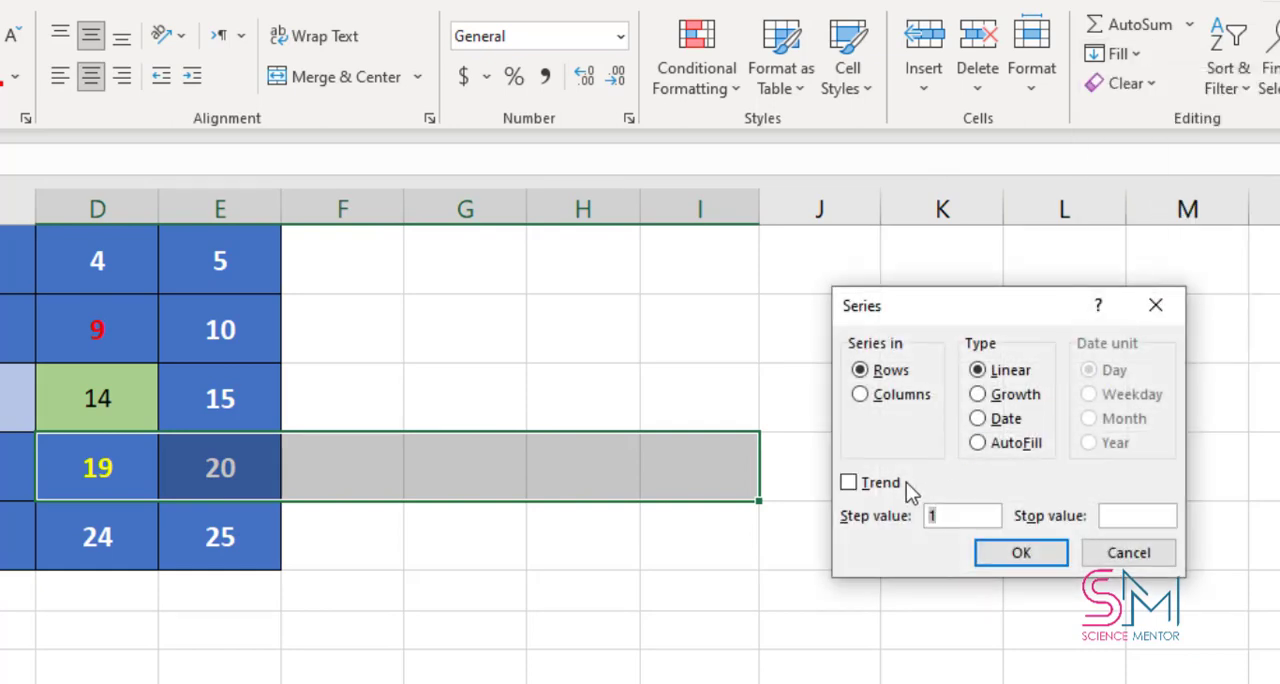
click(848, 487)
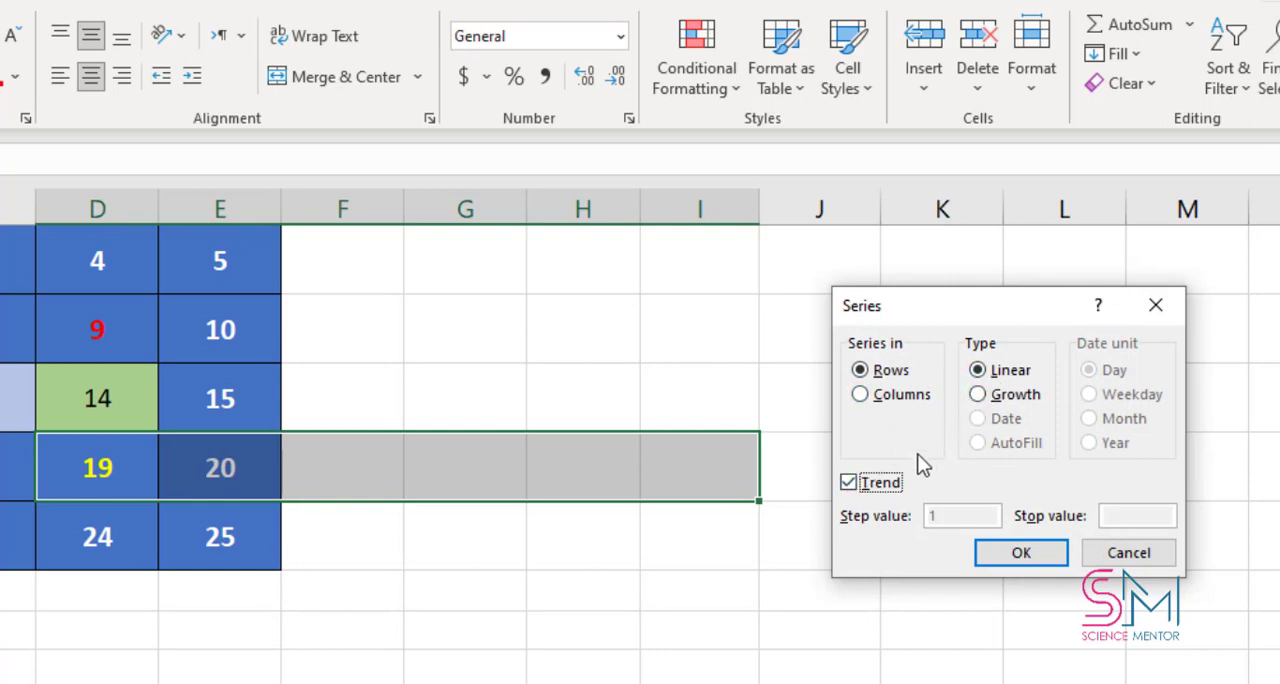
click(1018, 555)
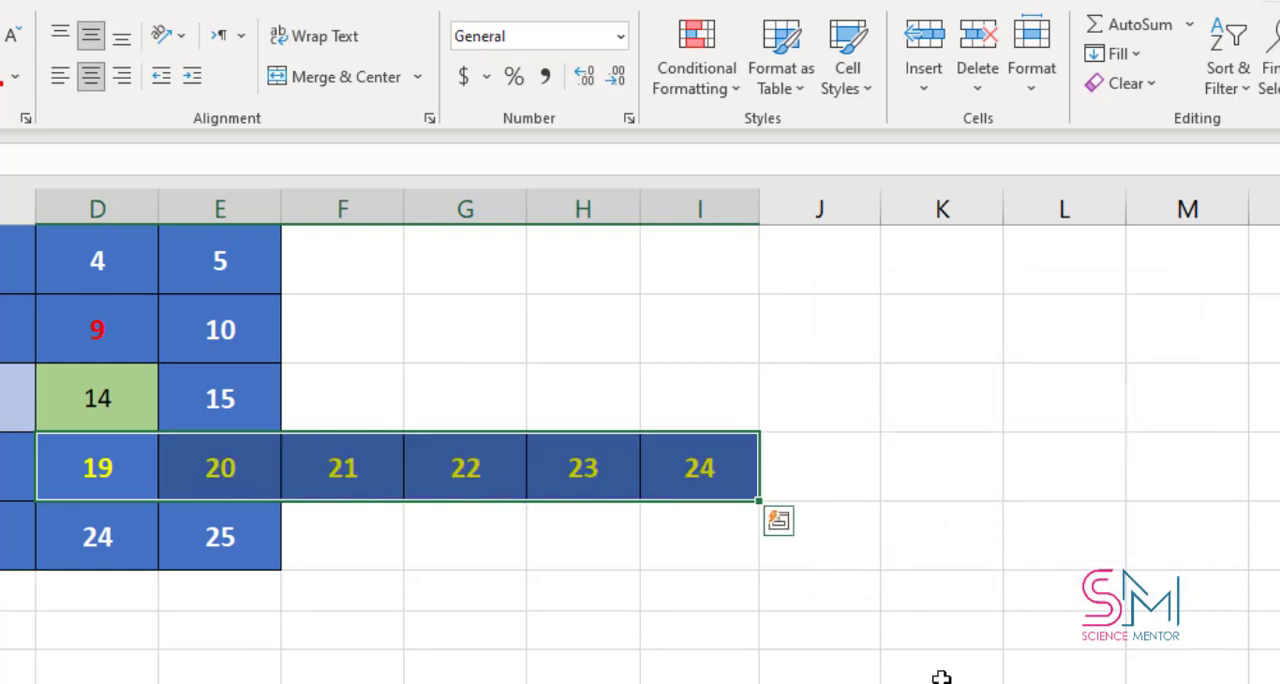
key(ctrl+z)
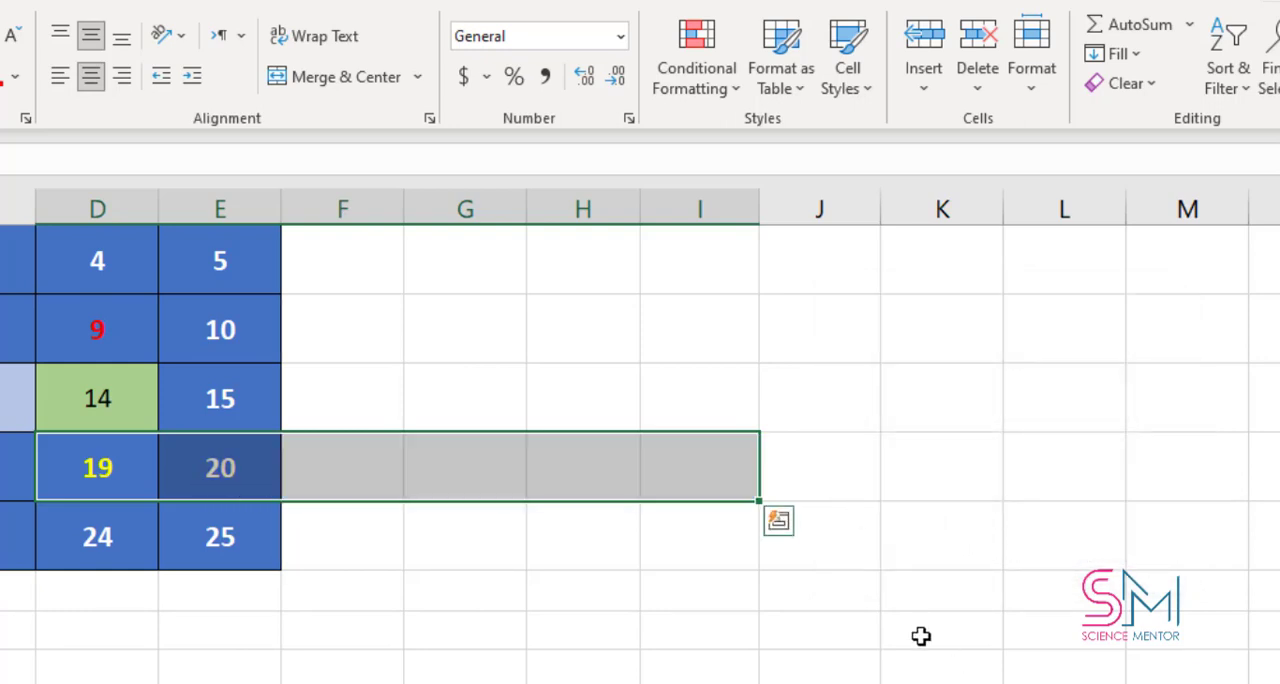
Fill D4:J5 with a growth series in rows using a step value of 2, and undo it
click(474, 555)
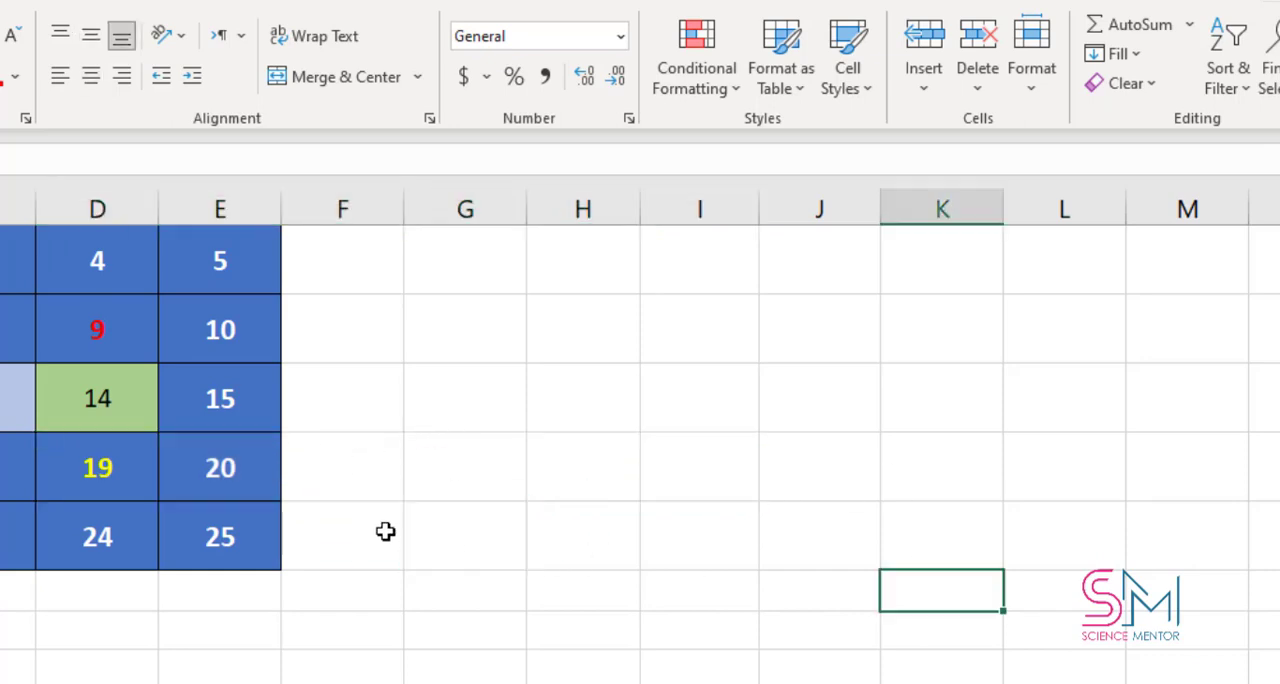
drag(105, 468, 807, 545)
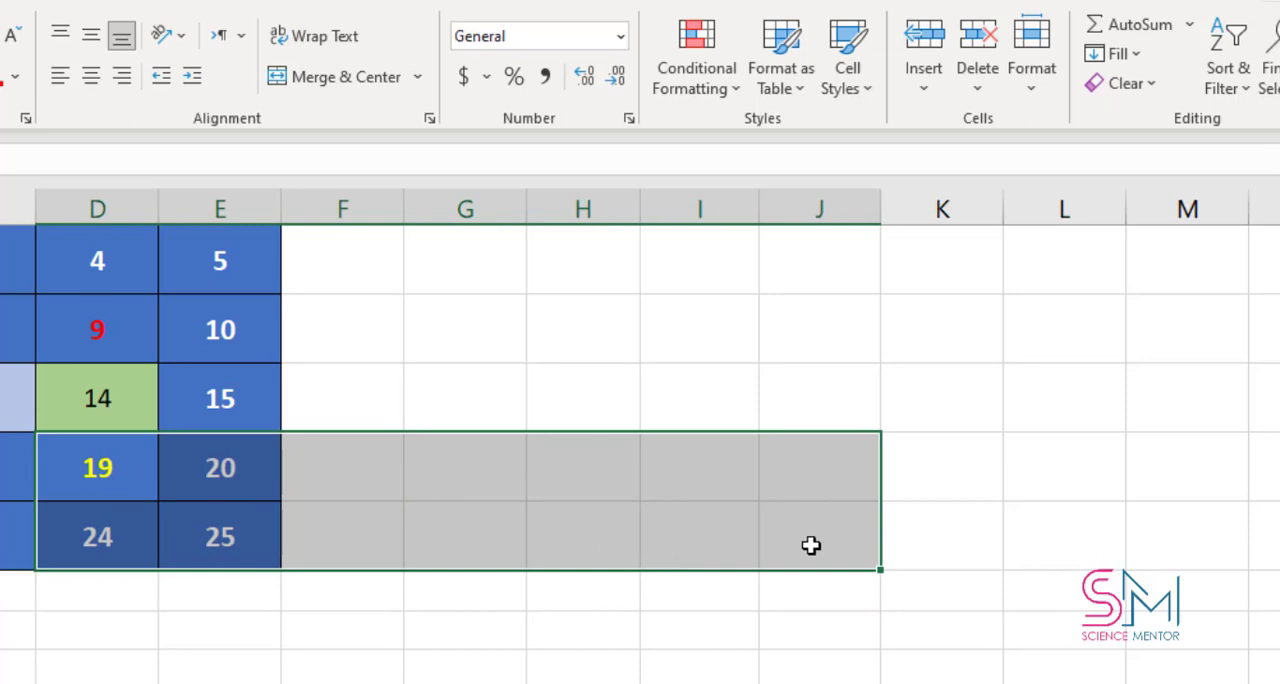
click(1117, 53)
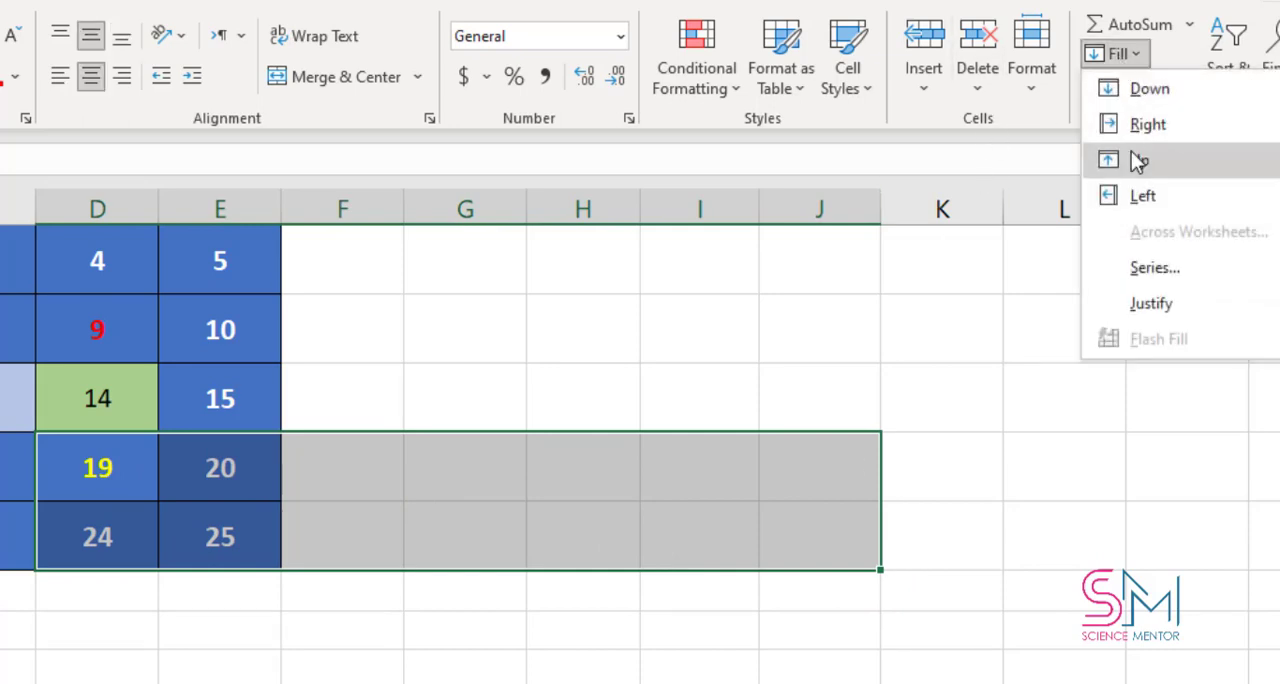
click(1145, 270)
drag(985, 316, 1108, 317)
click(1102, 405)
click(1069, 526)
drag(1066, 527, 1051, 529)
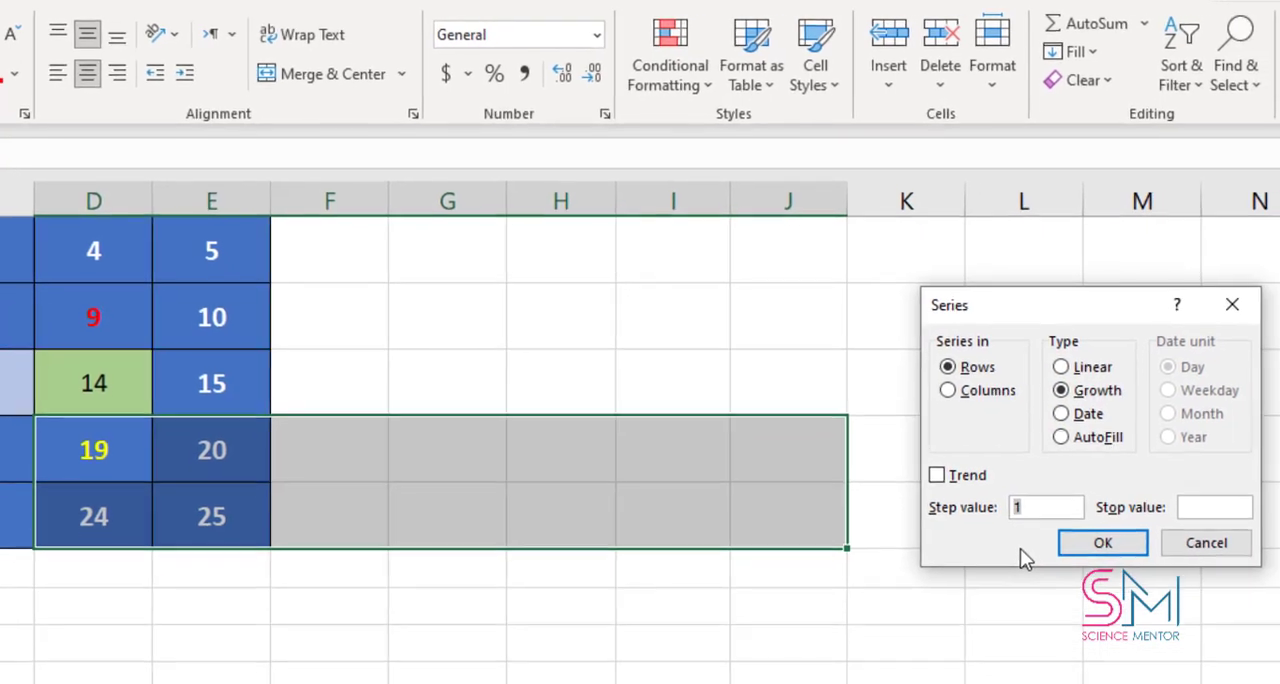
text(2)
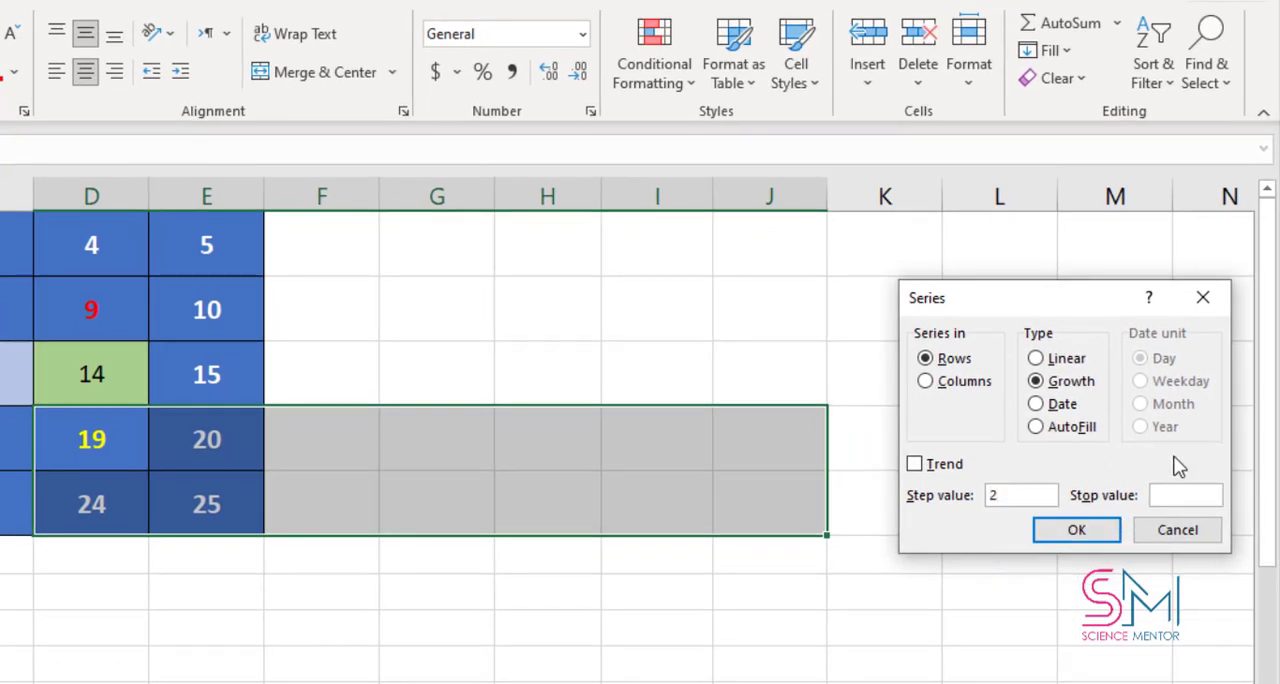
click(1078, 532)
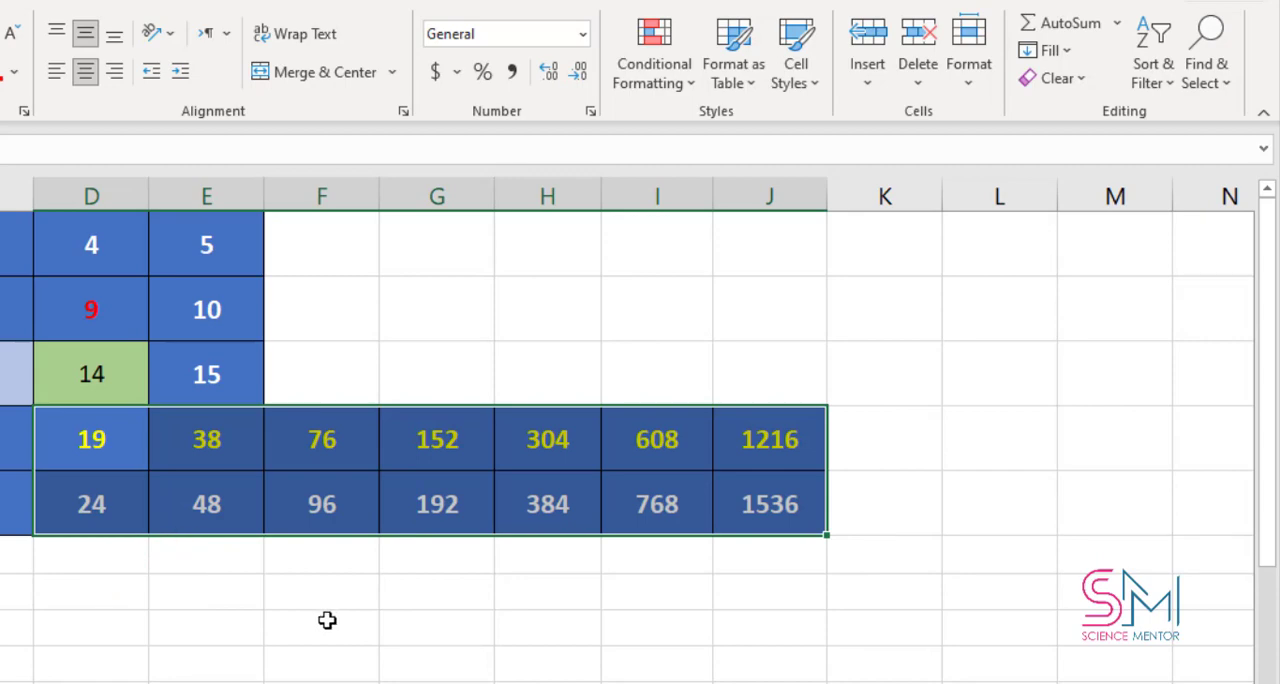
key(ctrl+z)
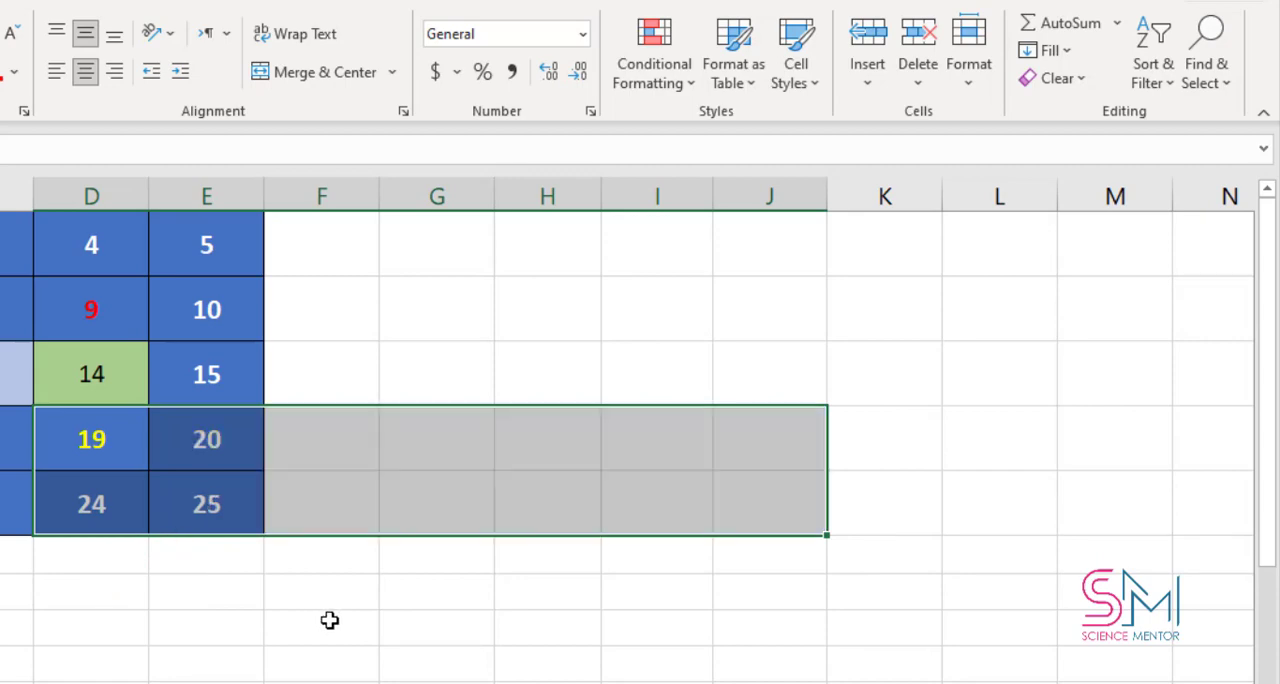
Fill E4:E10 with a column series using the AutoFill type, and undo it
click(397, 578)
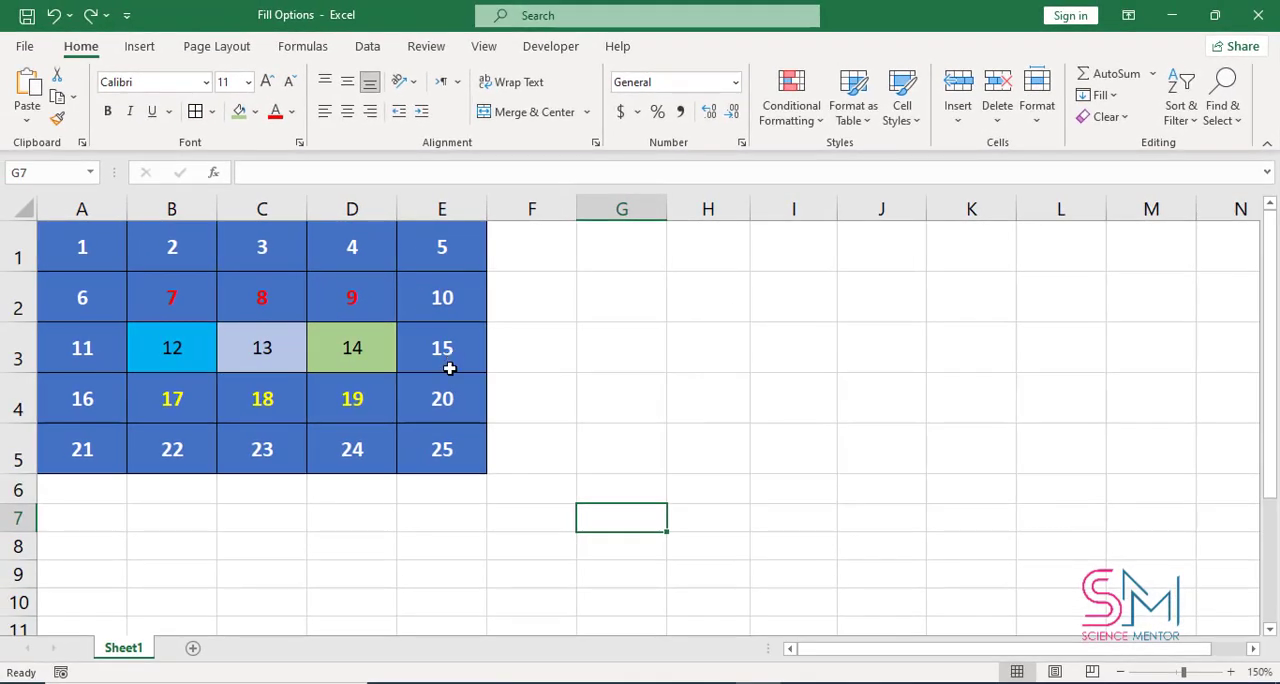
drag(374, 407, 392, 462)
drag(486, 473, 476, 608)
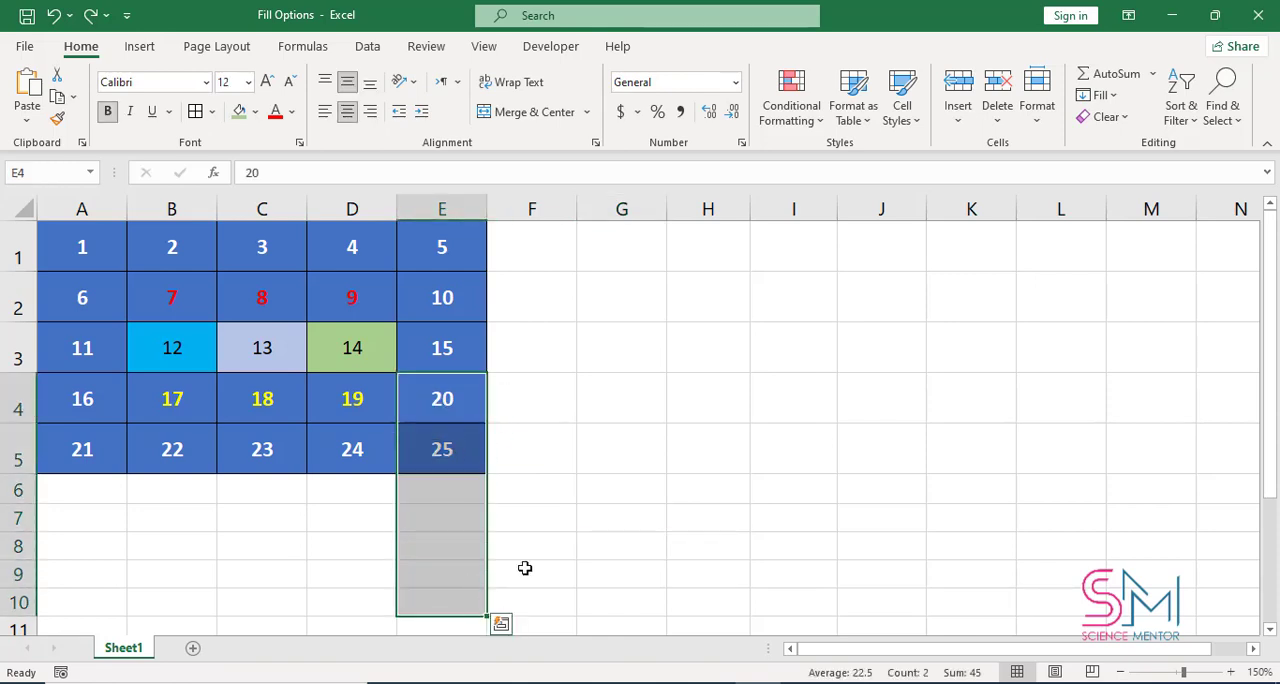
click(1122, 100)
click(1171, 251)
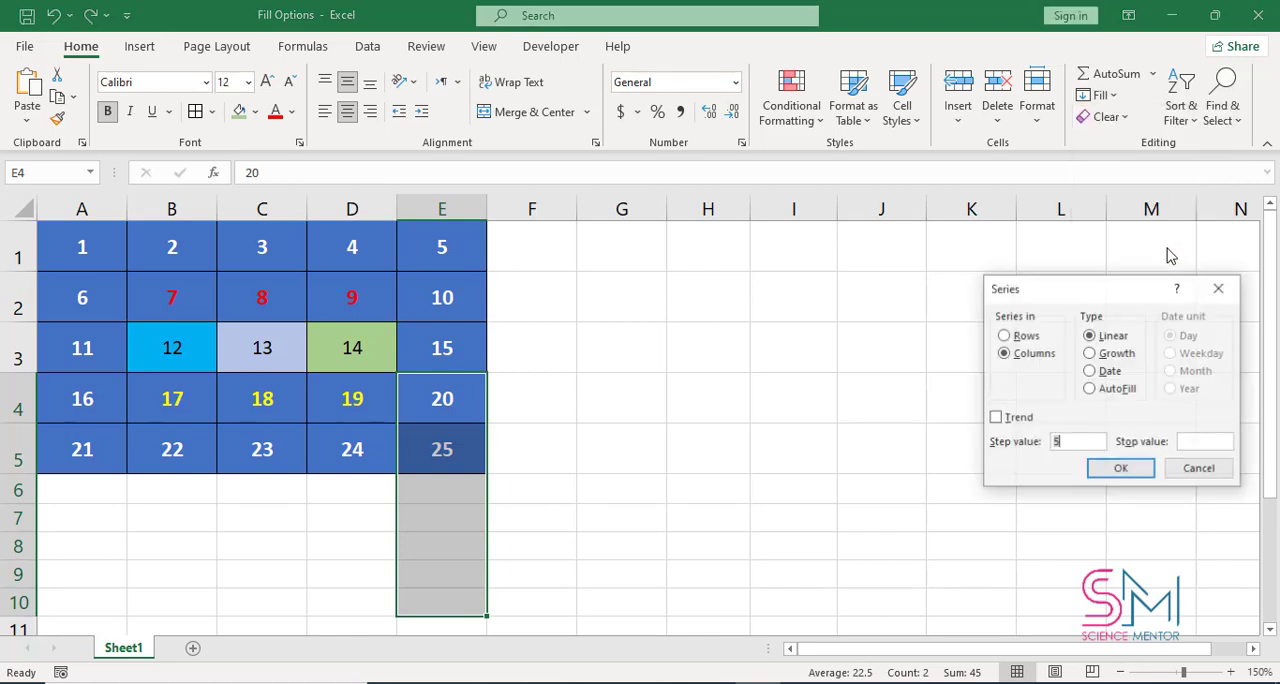
click(1030, 356)
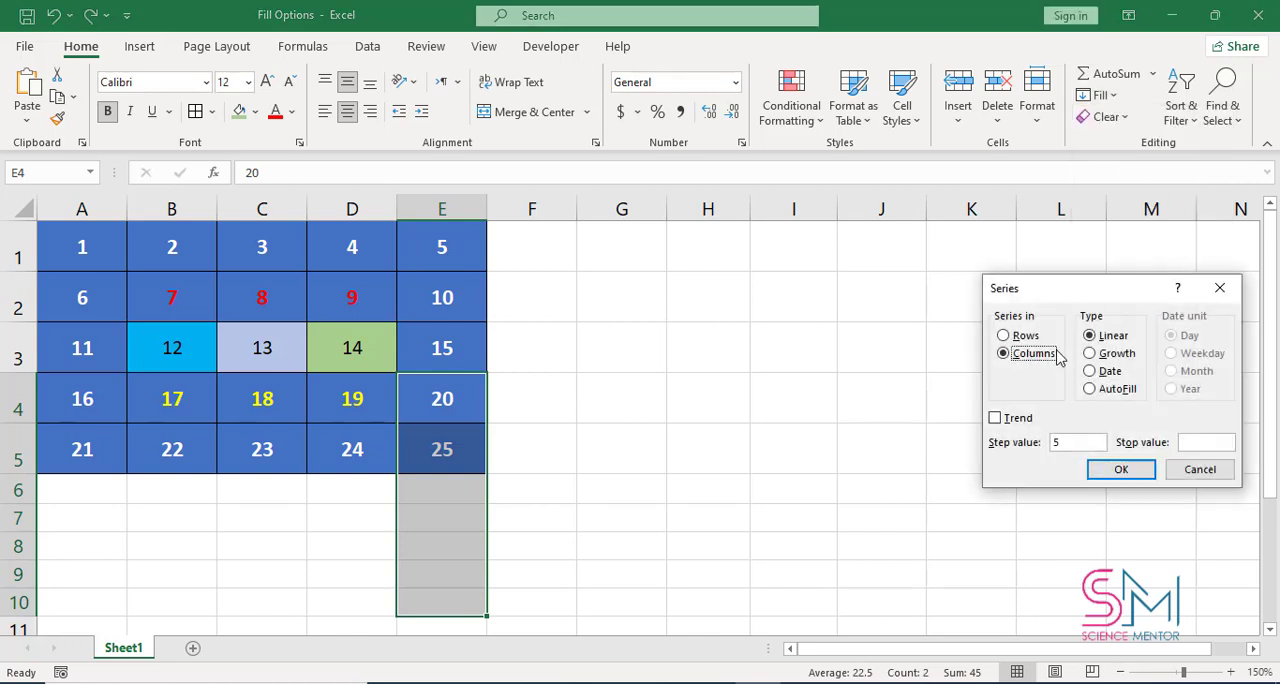
click(1090, 390)
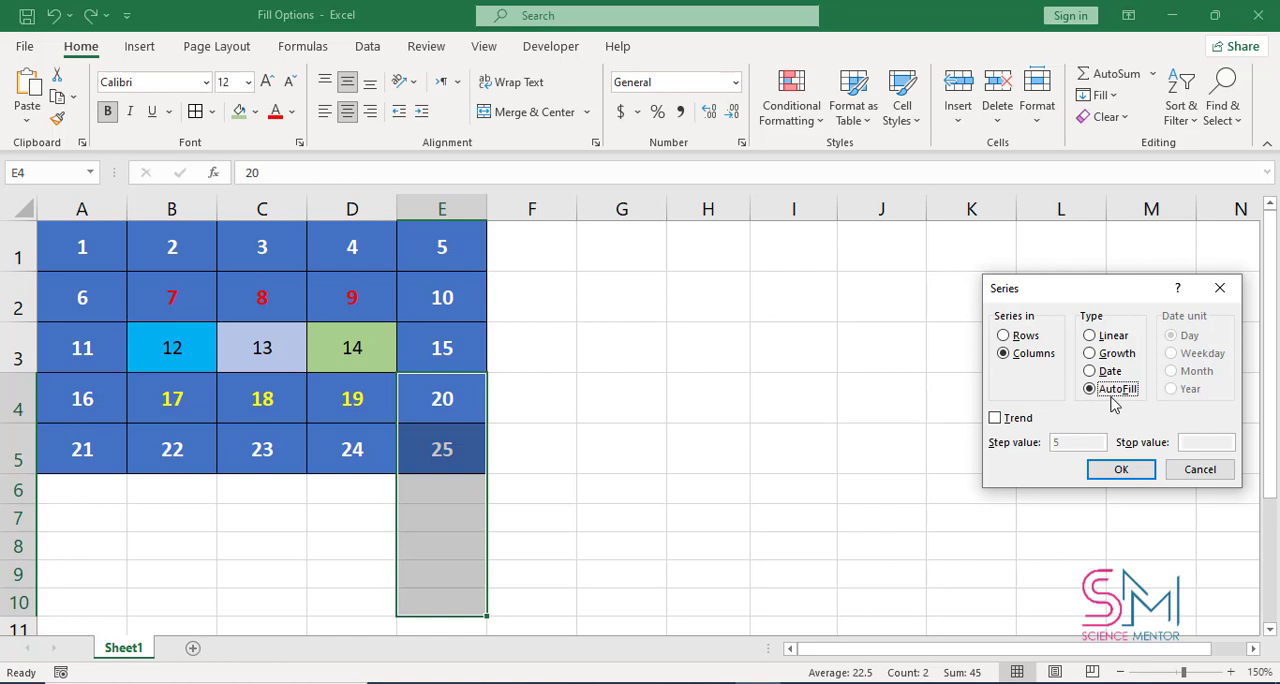
click(1119, 472)
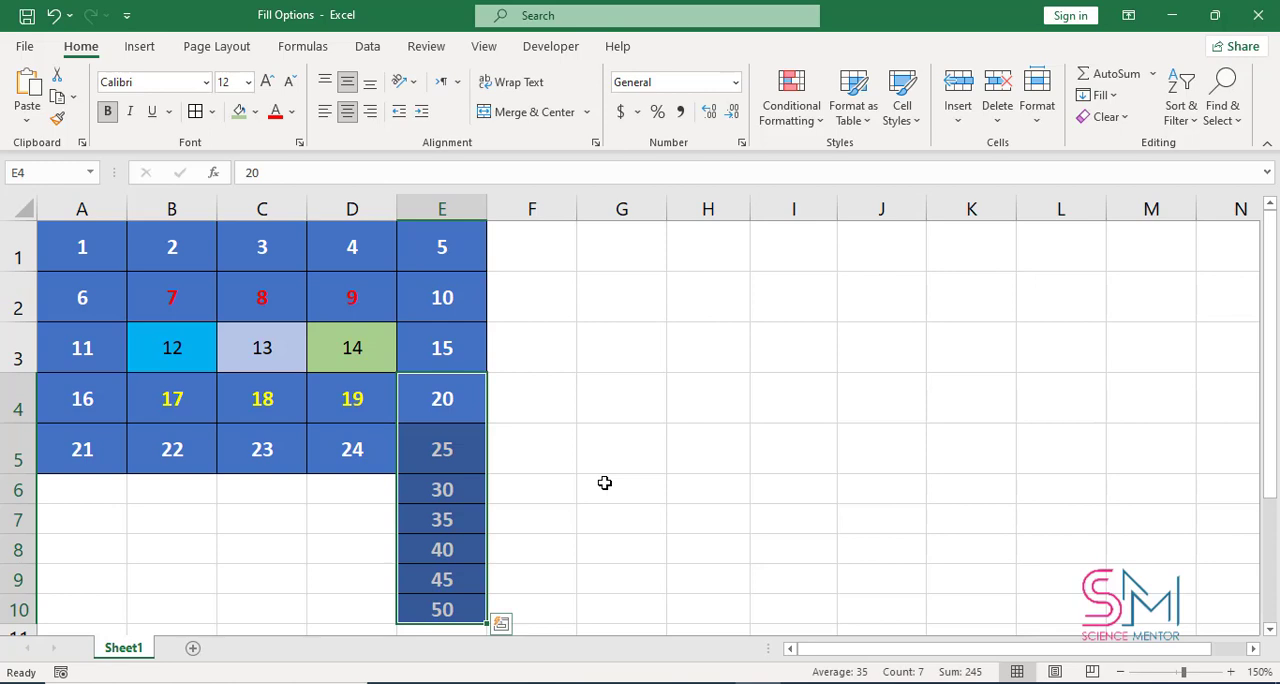
key(ctrl+z)
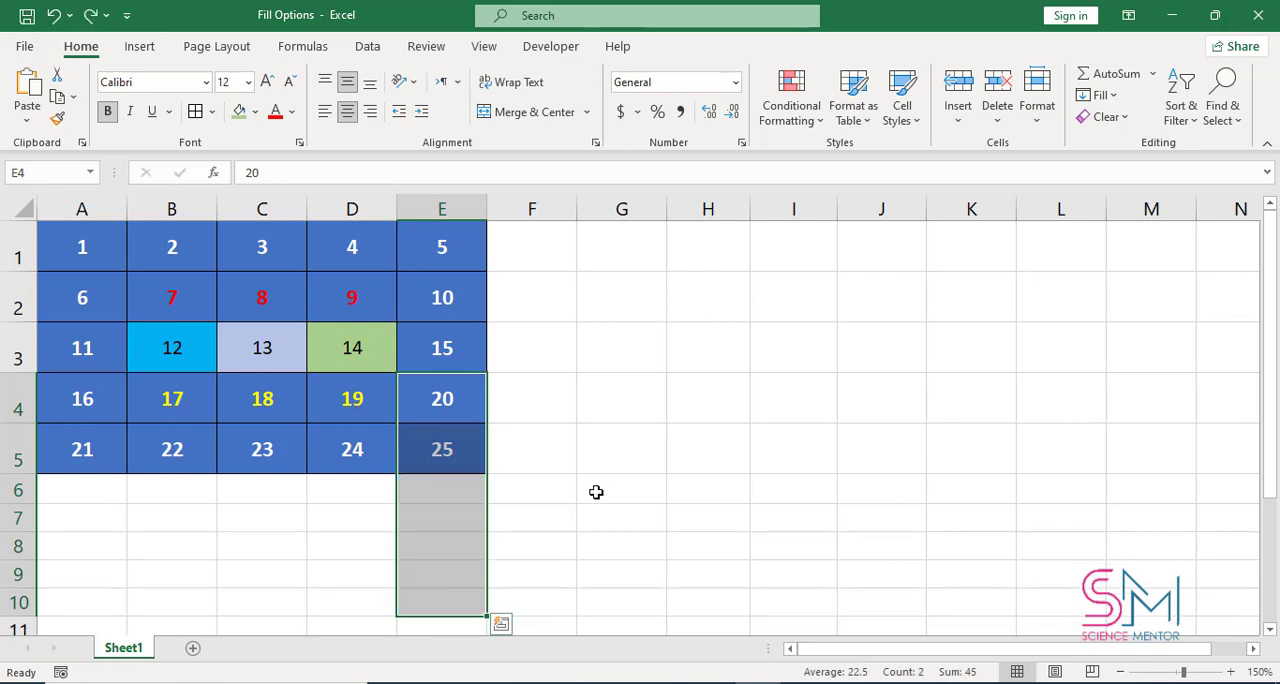
click(619, 488)
click(94, 251)
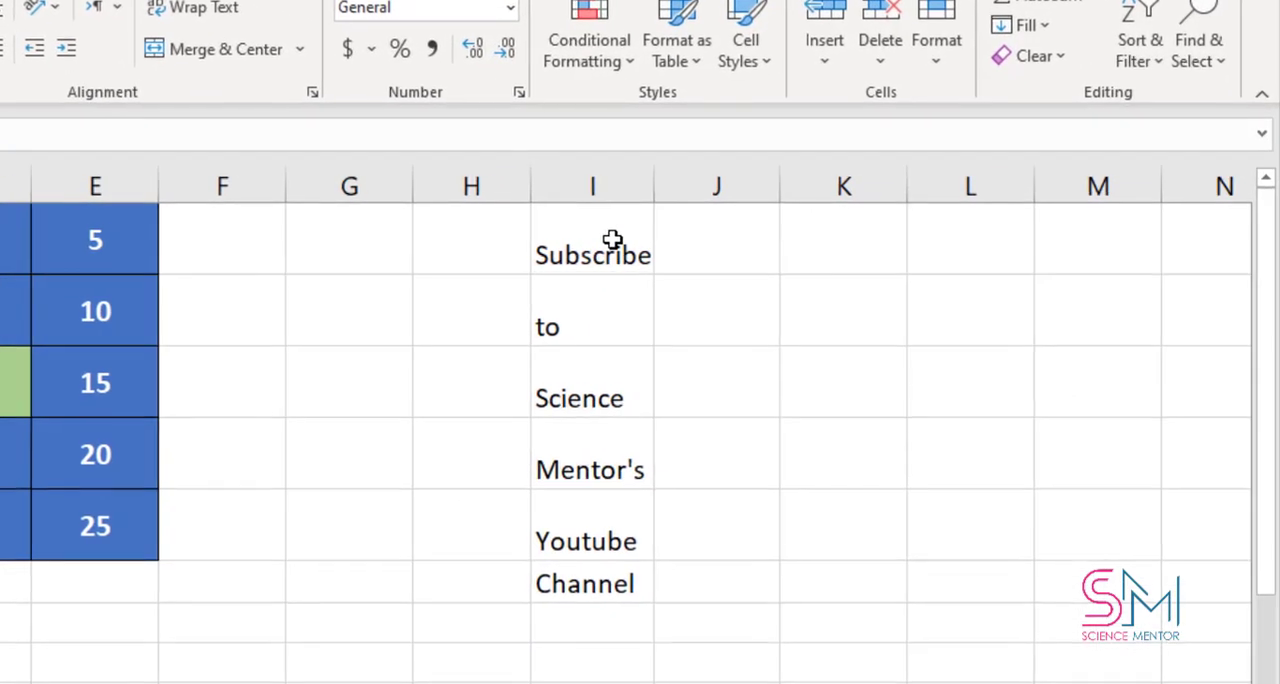
Widen column I to fit the whole sentence and justify the words in I1:I6 into a single line in I1
drag(810, 249, 791, 470)
drag(587, 558, 576, 582)
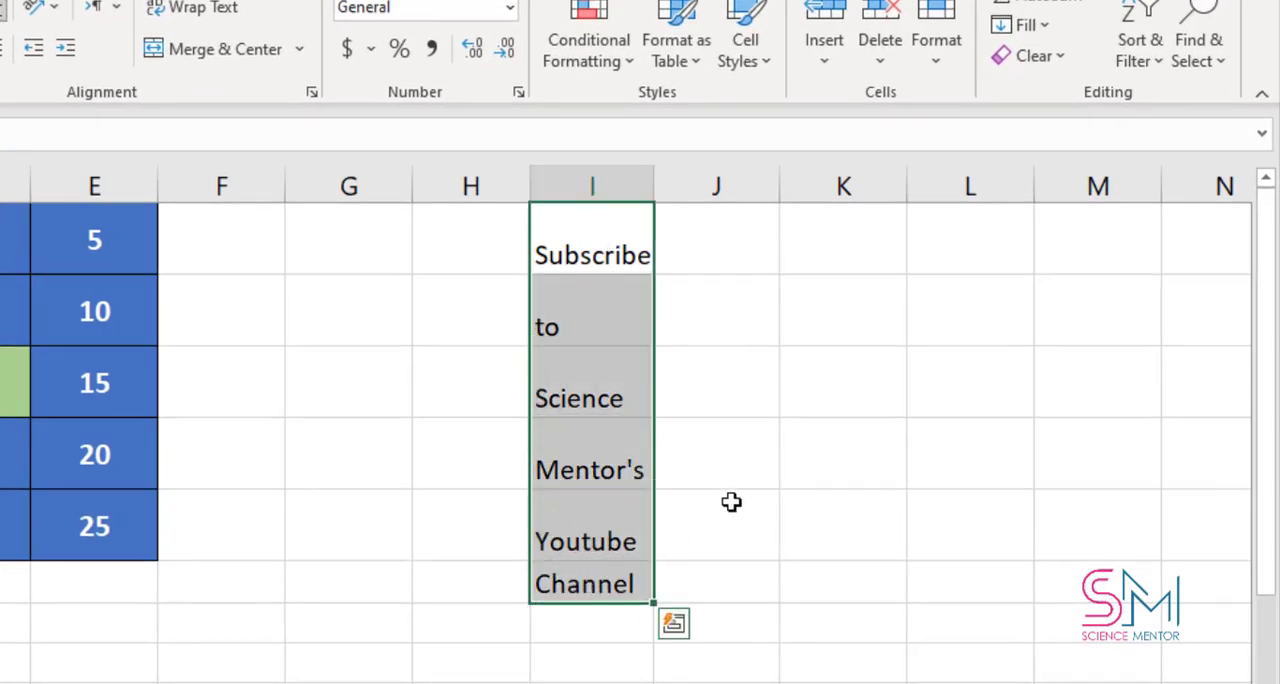
click(1045, 26)
click(1045, 26)
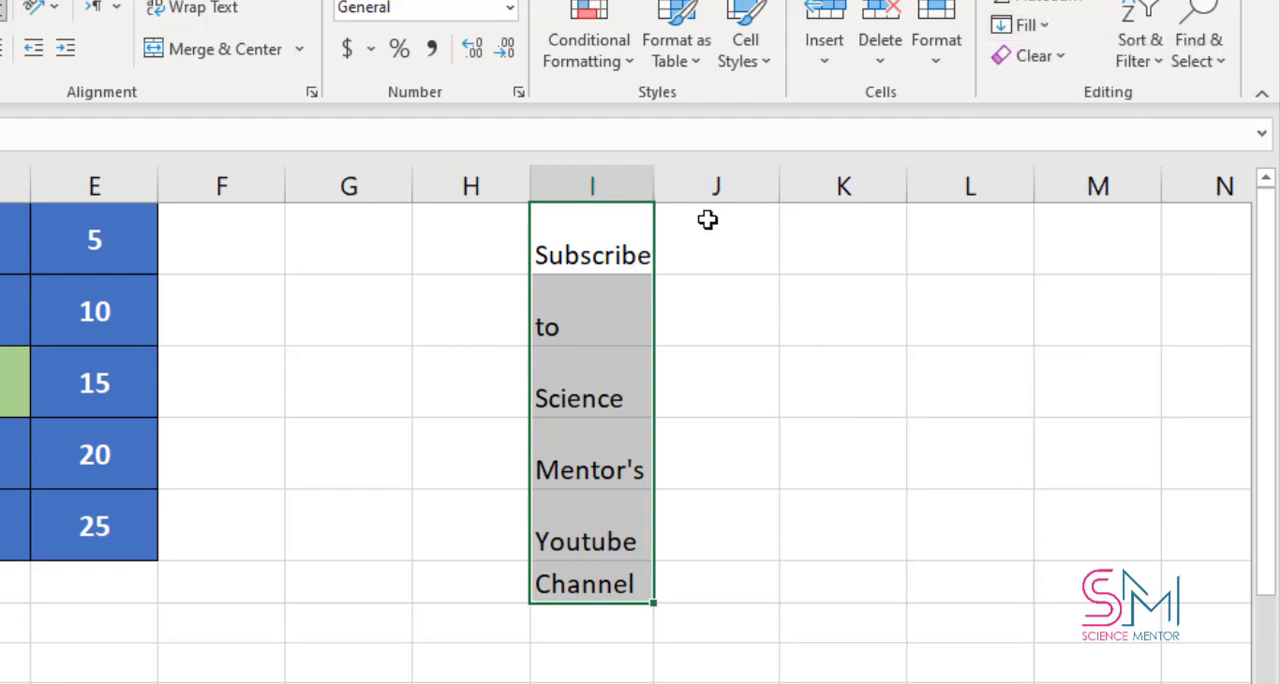
drag(656, 190, 1222, 206)
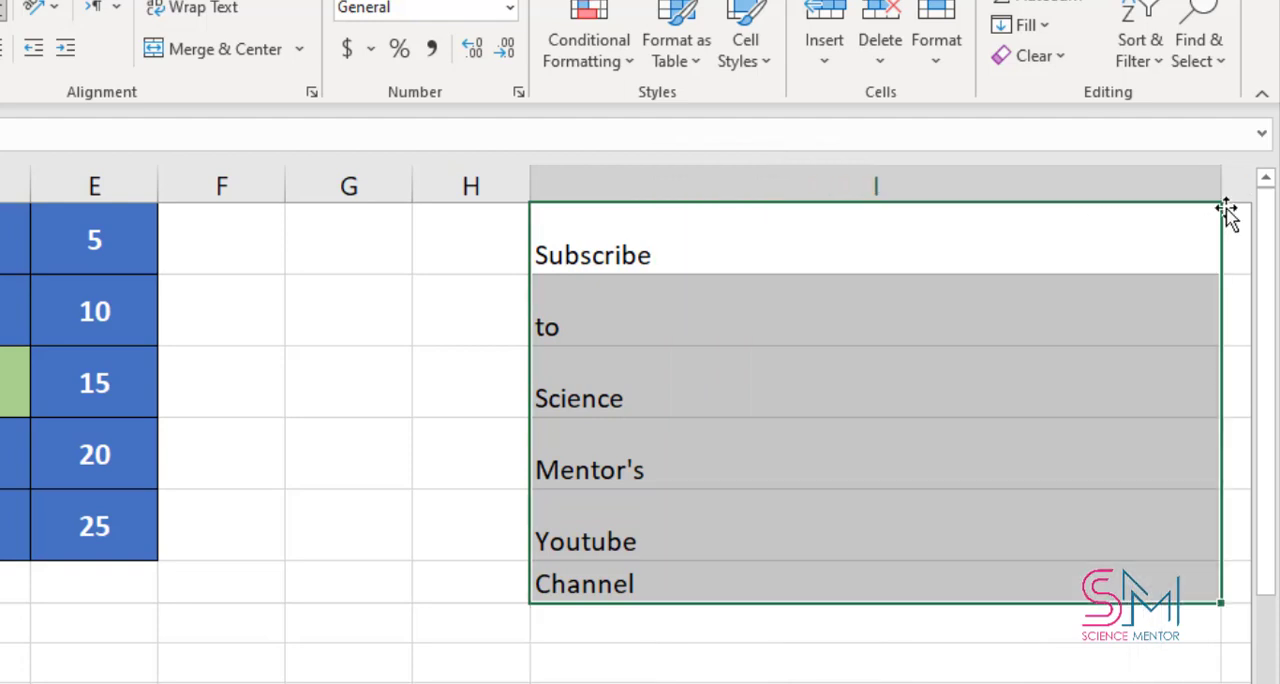
click(1040, 26)
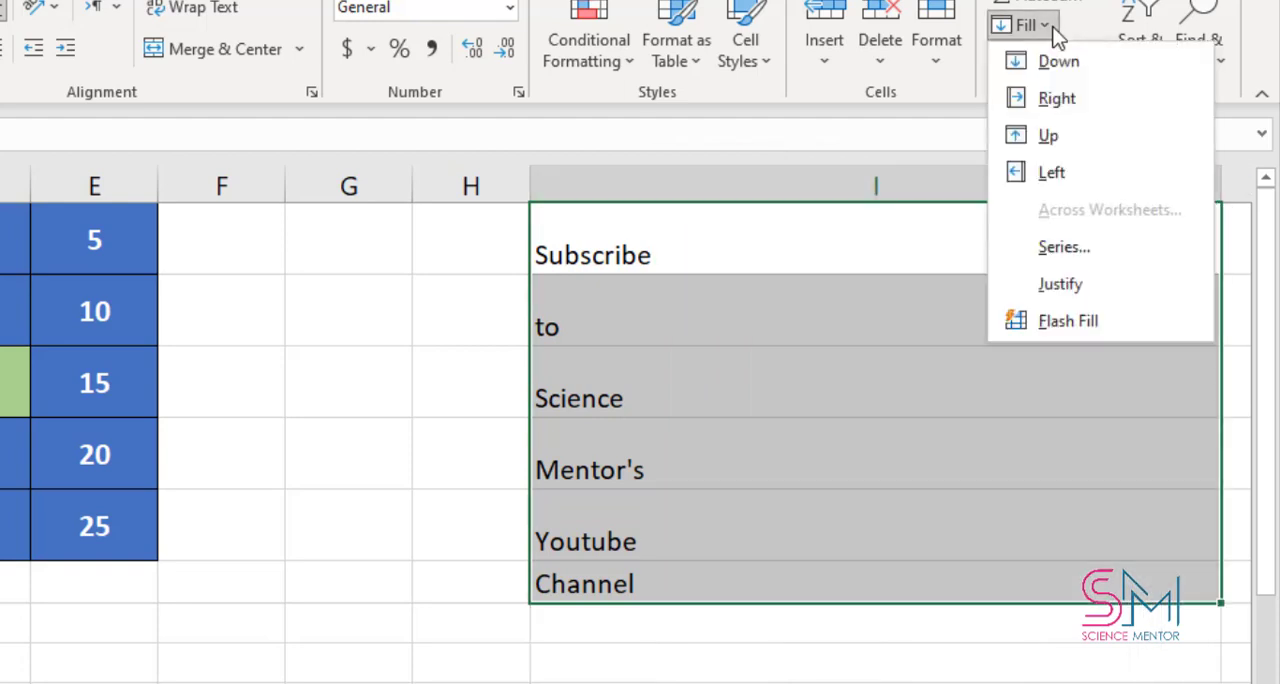
click(1091, 284)
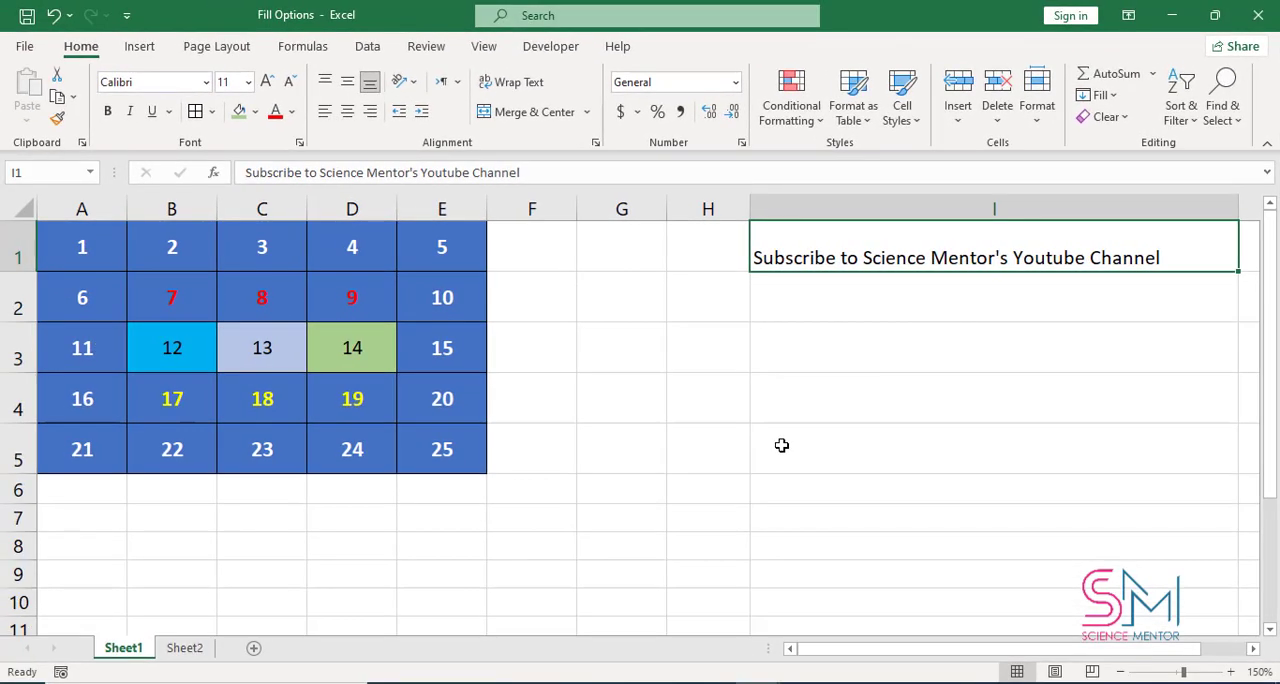
click(604, 510)
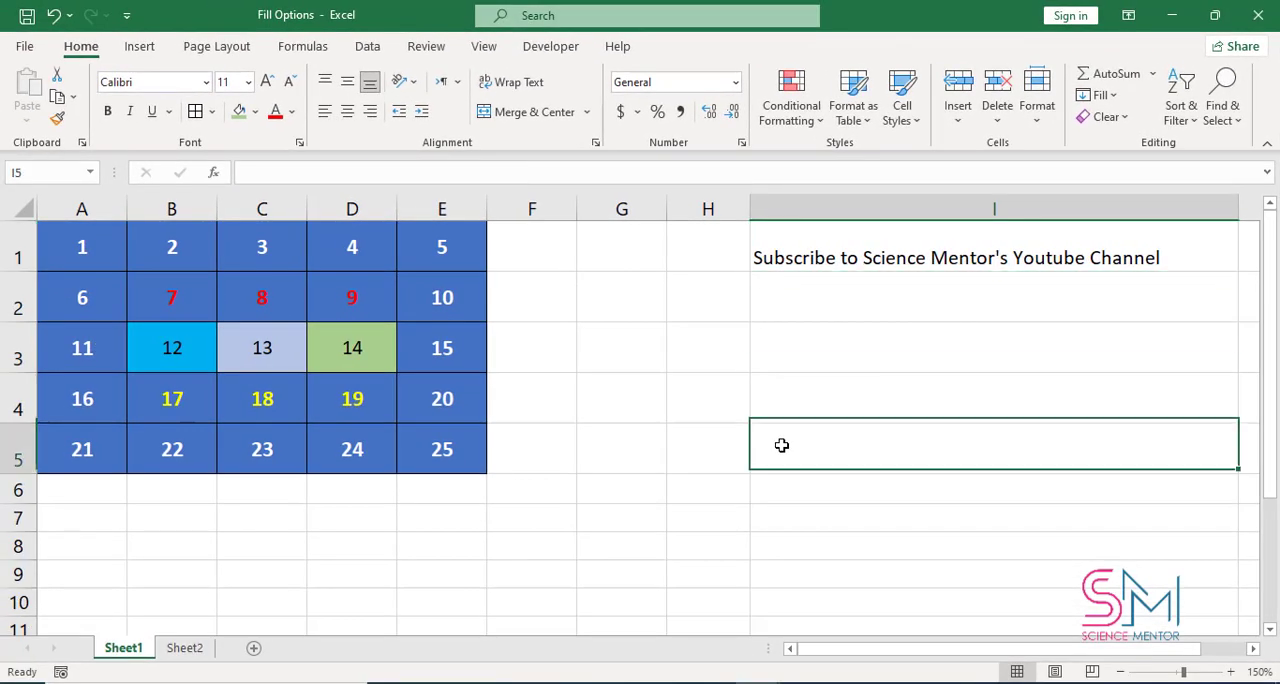
On Sheet2, enter the last name of the person in A2 into C2 under Full Name
click(184, 648)
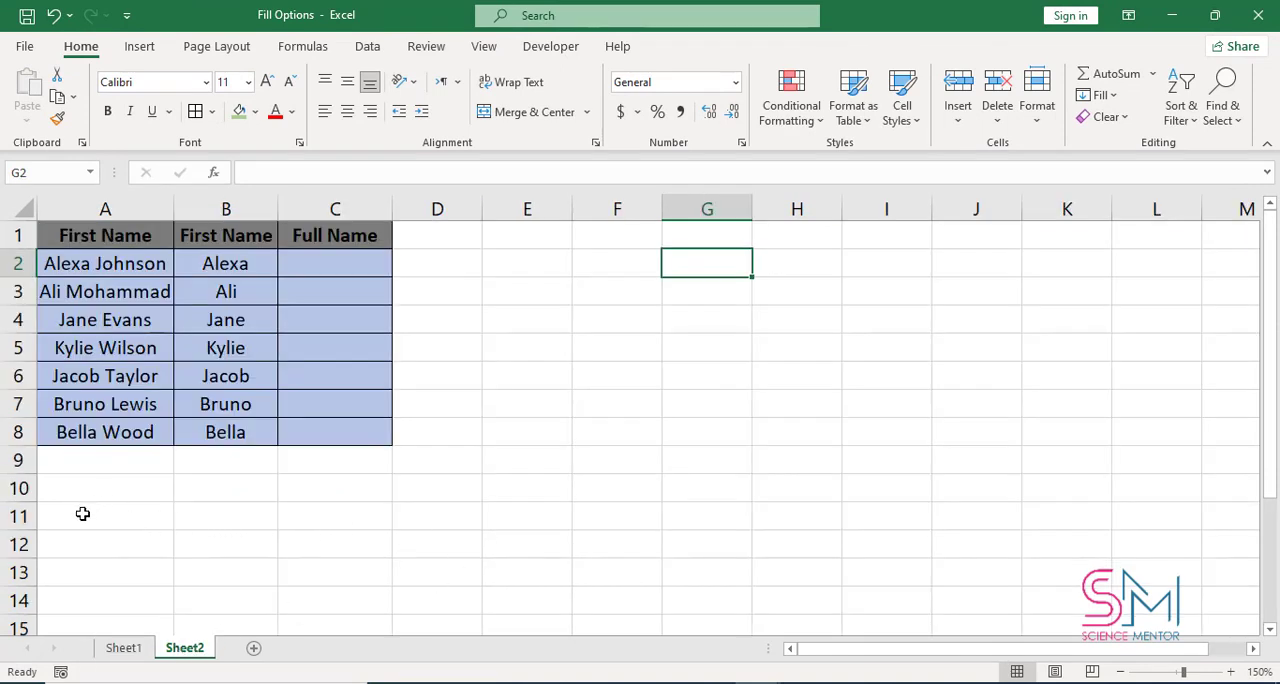
click(52, 238)
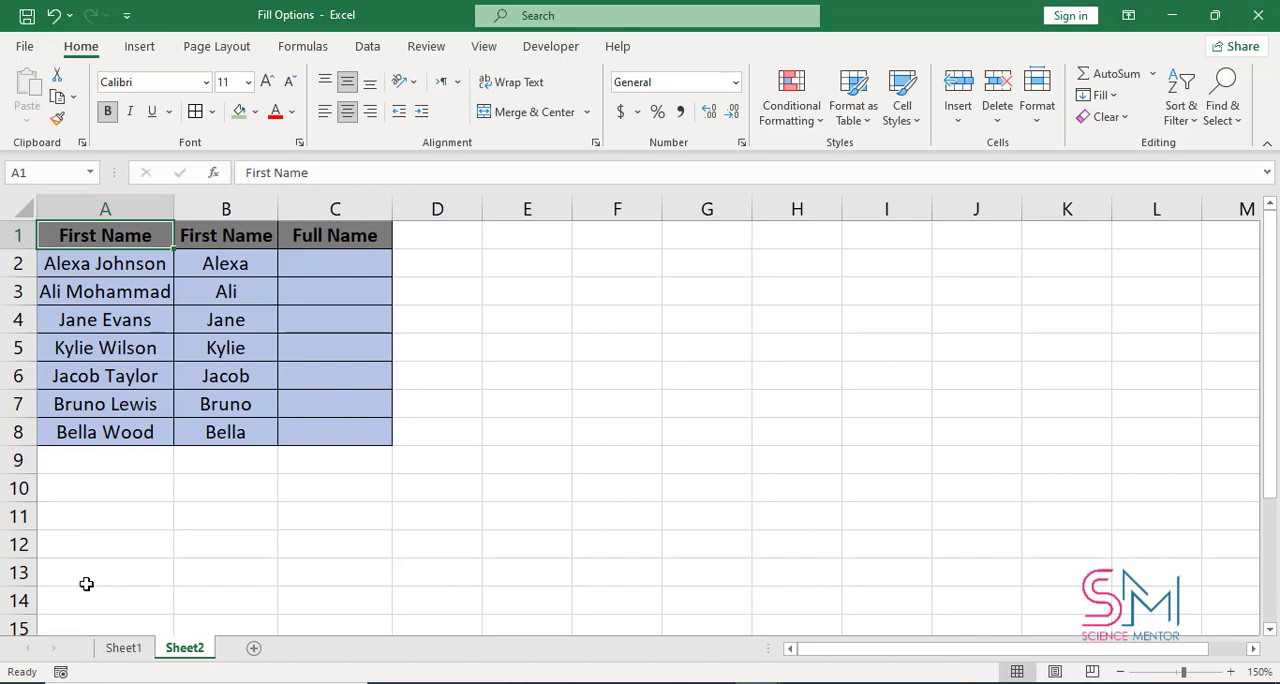
click(345, 266)
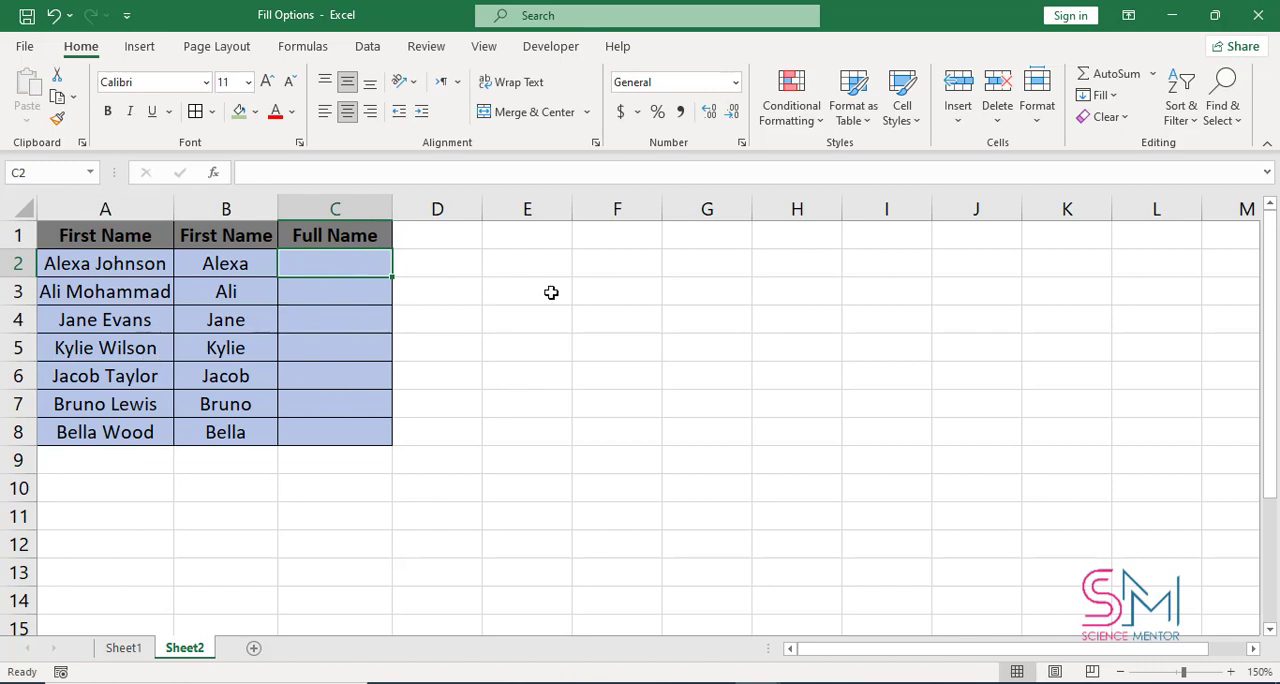
text(Jo)
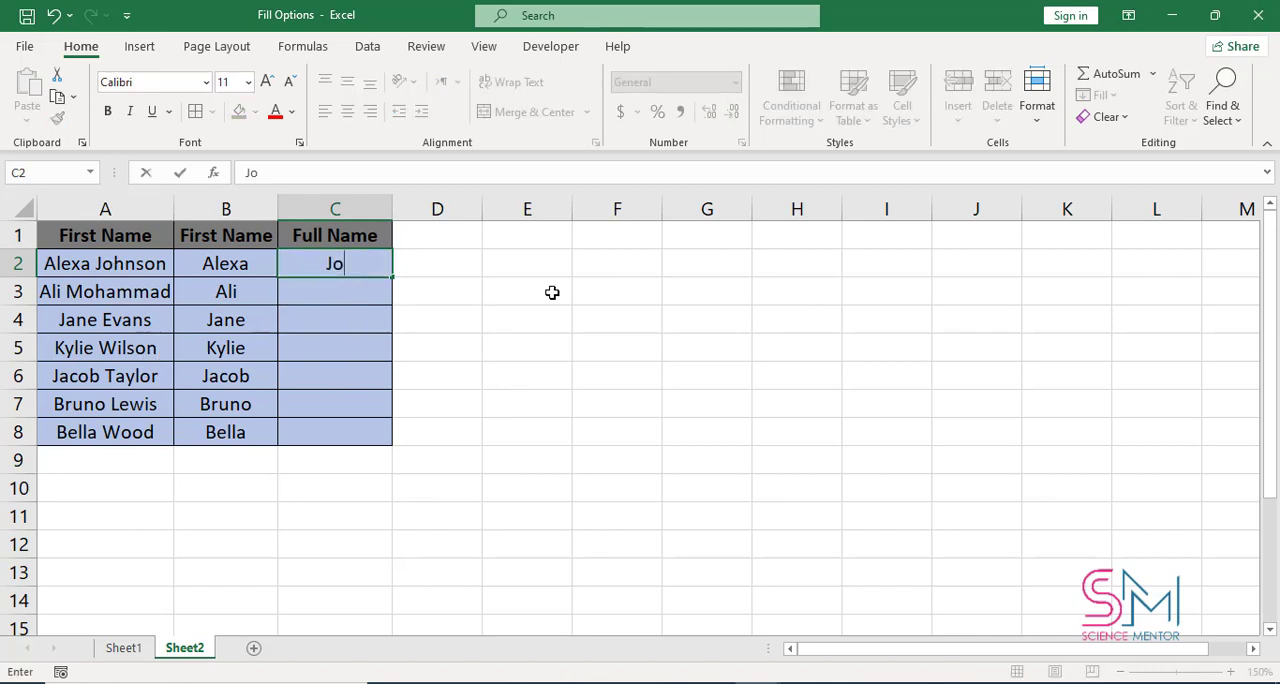
text(hnson)
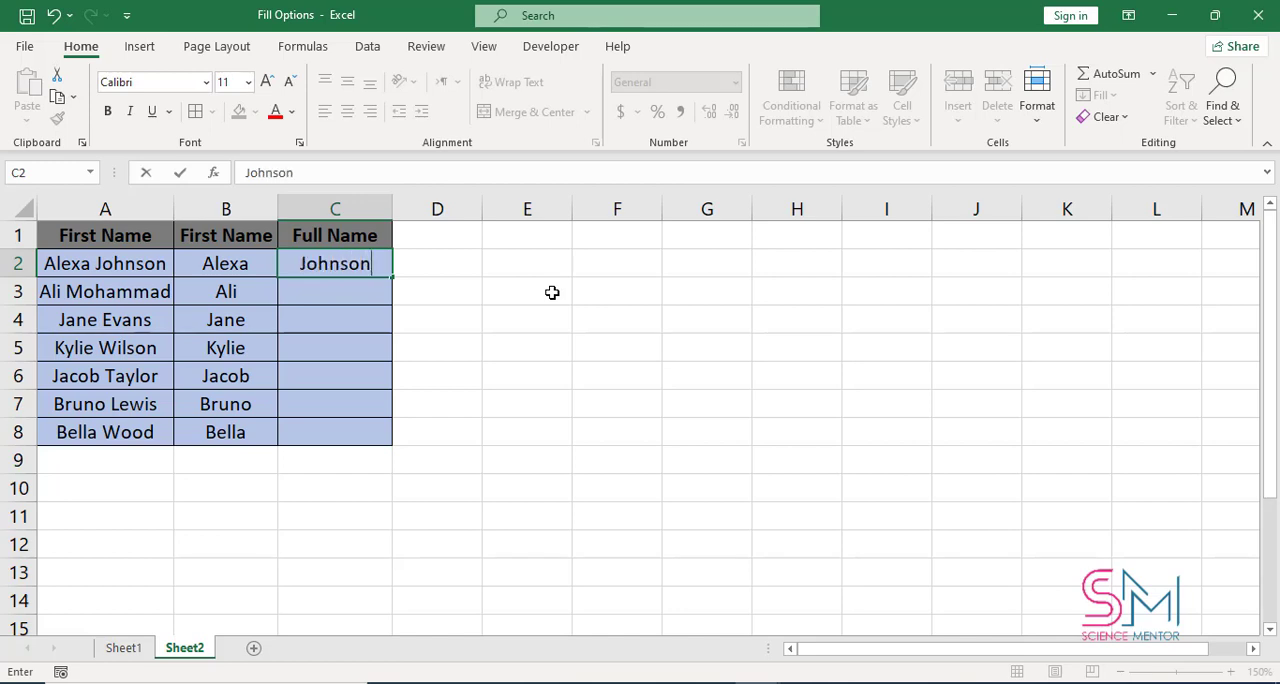
key(Return)
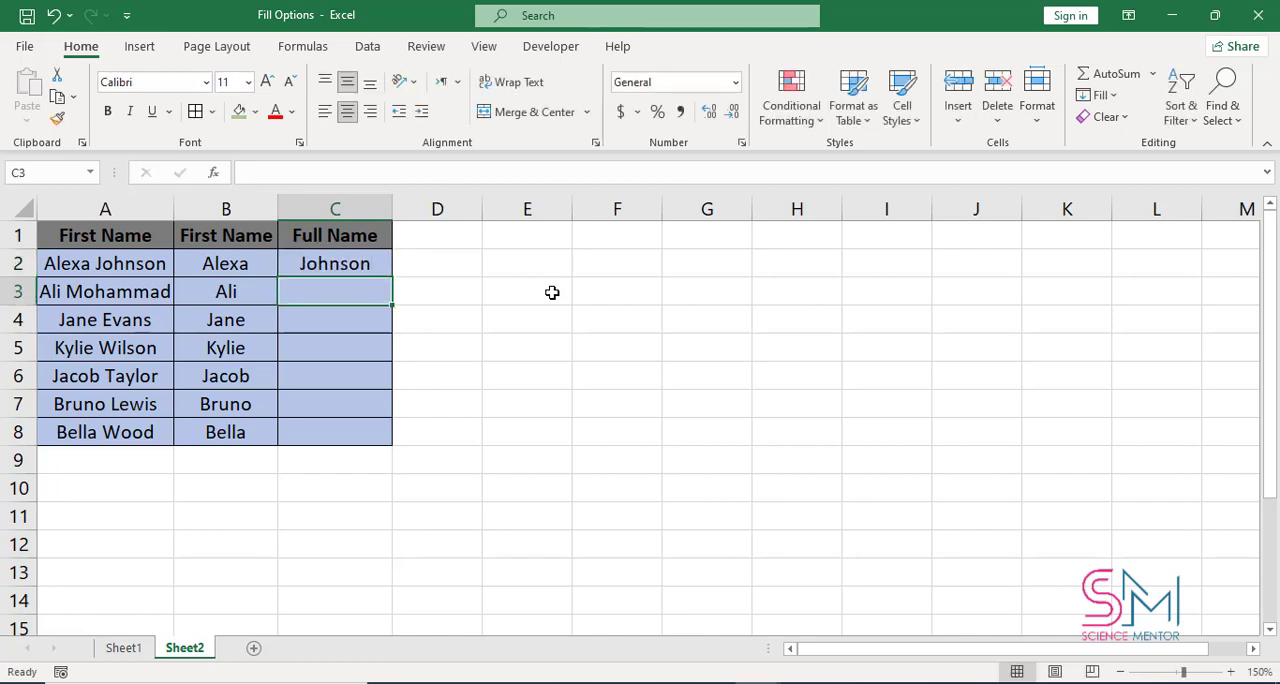
Enter the last name from A3 into C3, accept the suggested fill for C4:C8, and undo both entries
text(Mohammad)
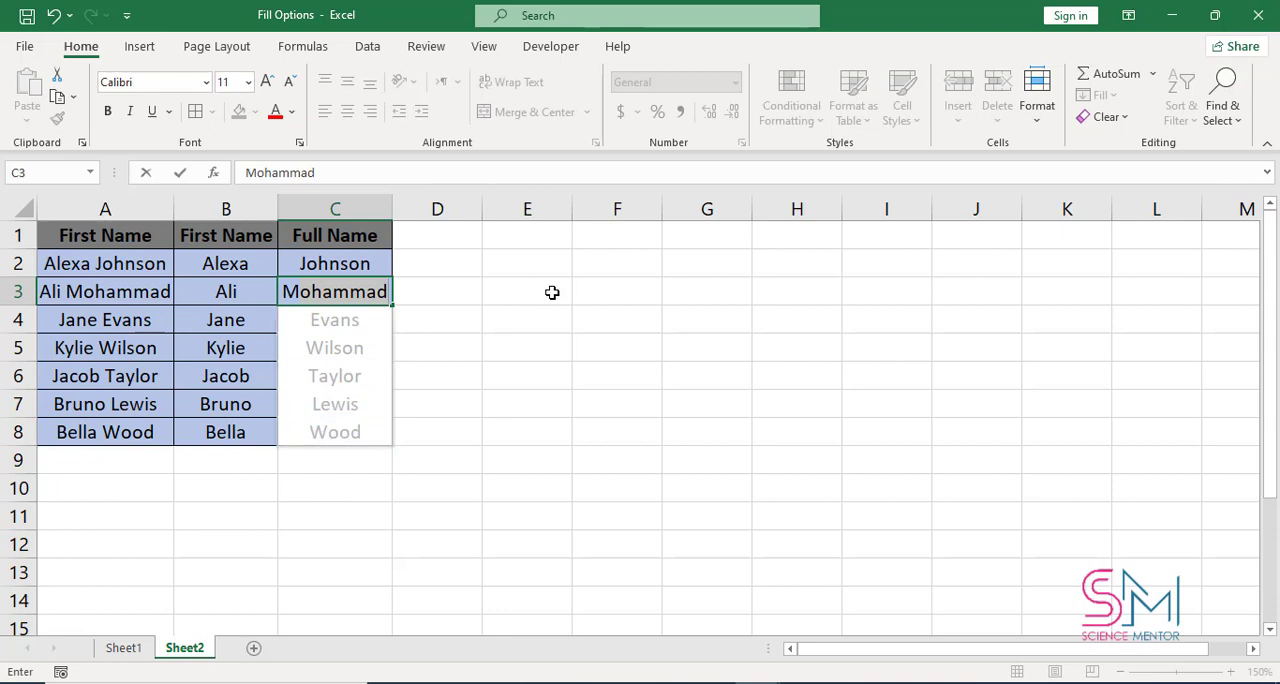
key(Return)
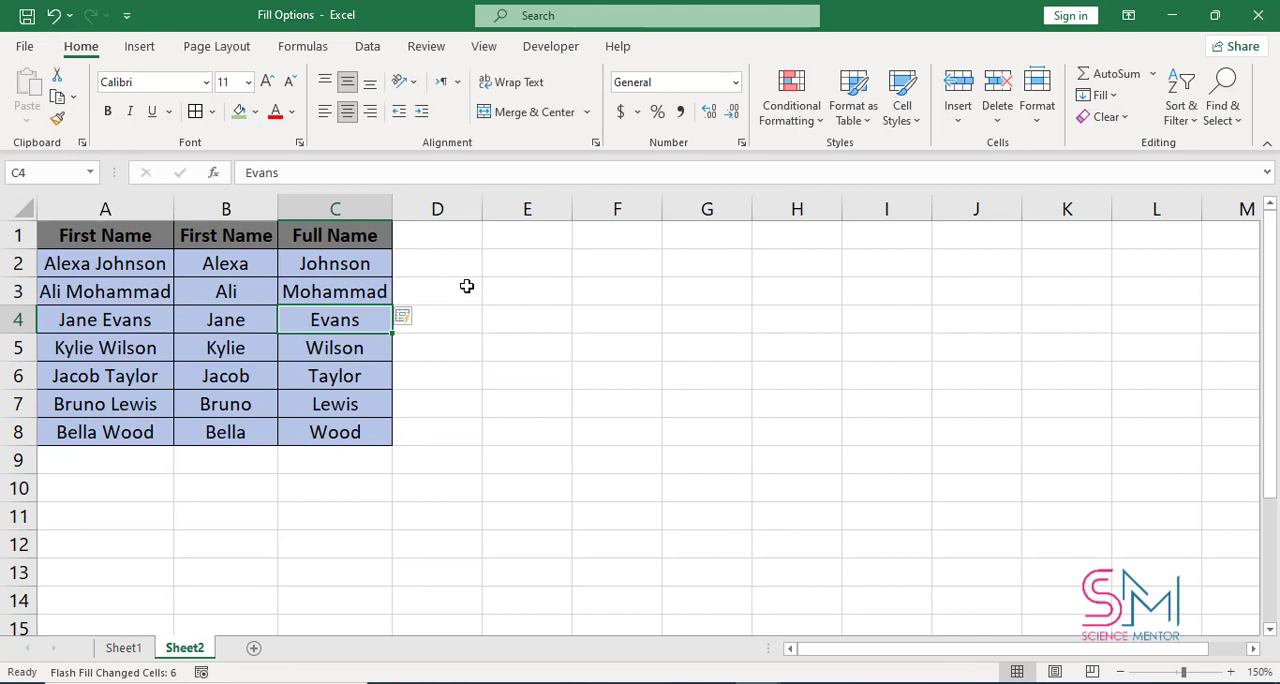
key(ctrl+z)
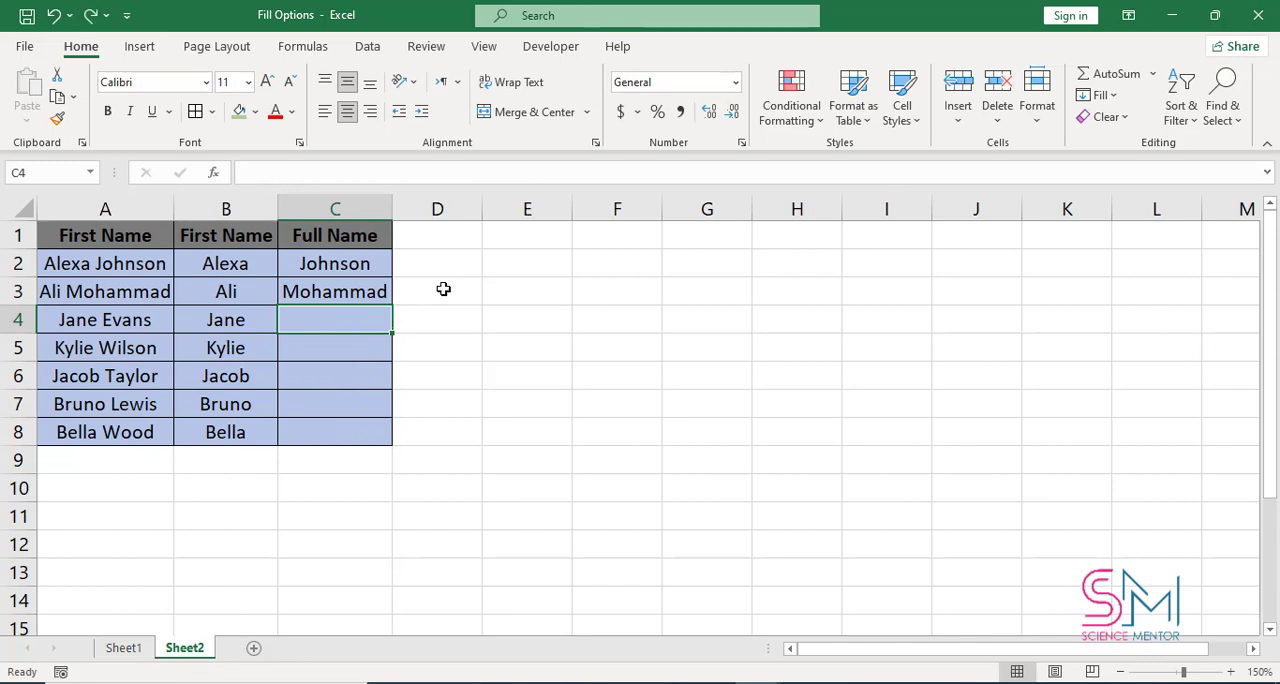
key(ctrl+z)
Flash Fill the last names down C2:C8 from the example in C2
click(389, 264)
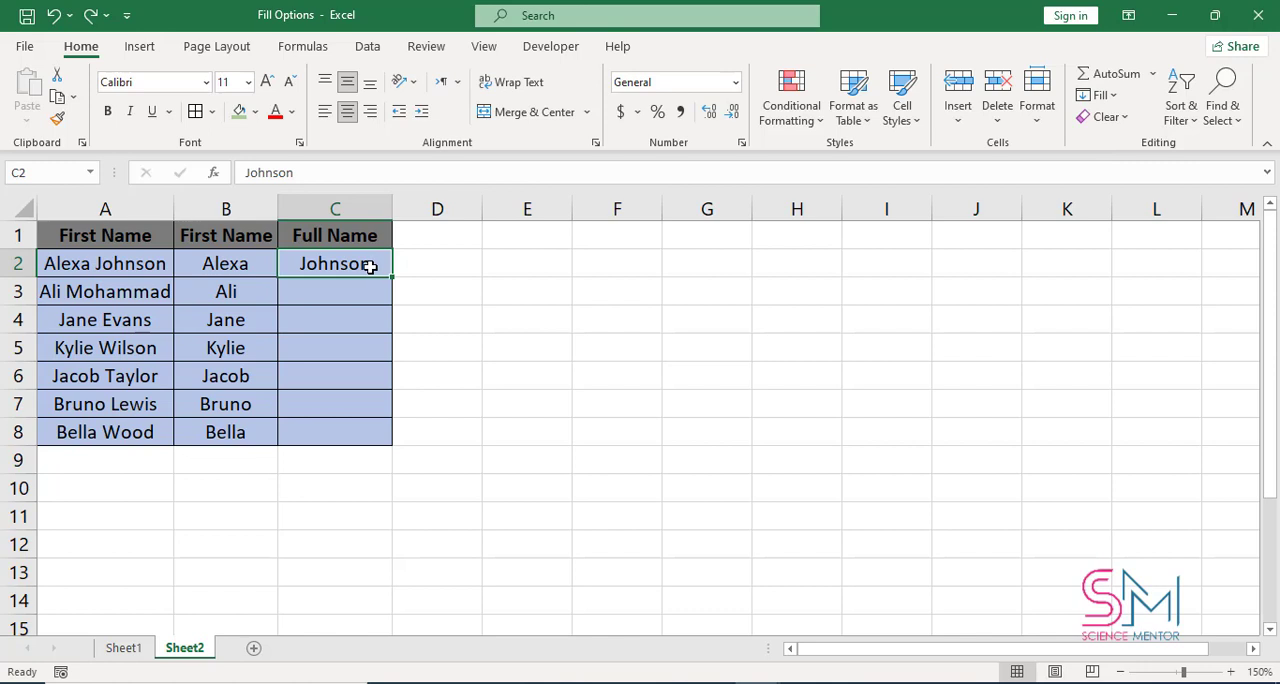
drag(370, 266, 357, 423)
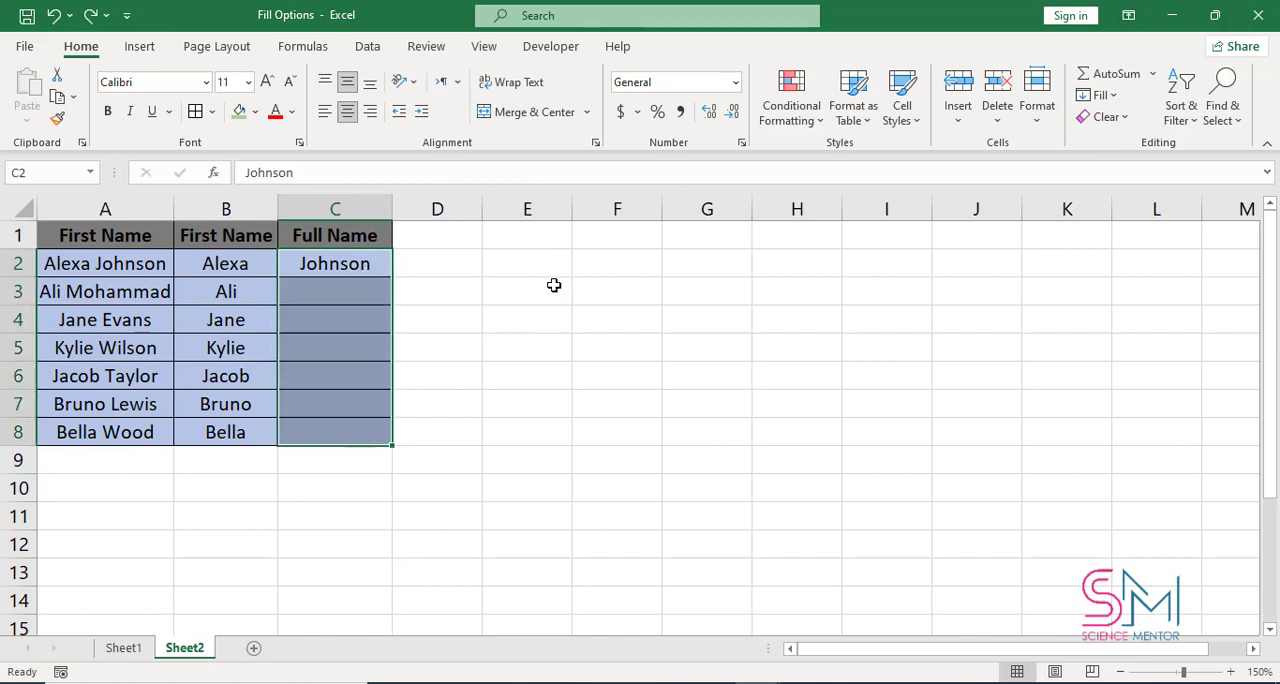
click(1098, 95)
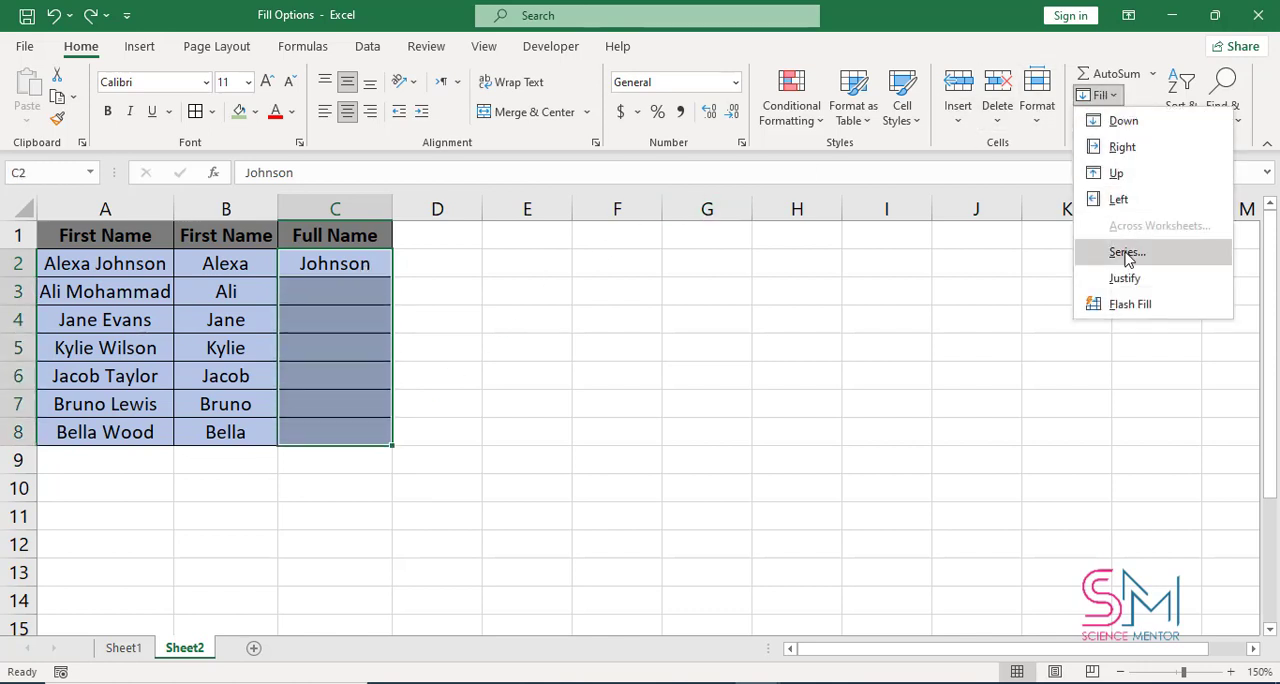
click(1130, 306)
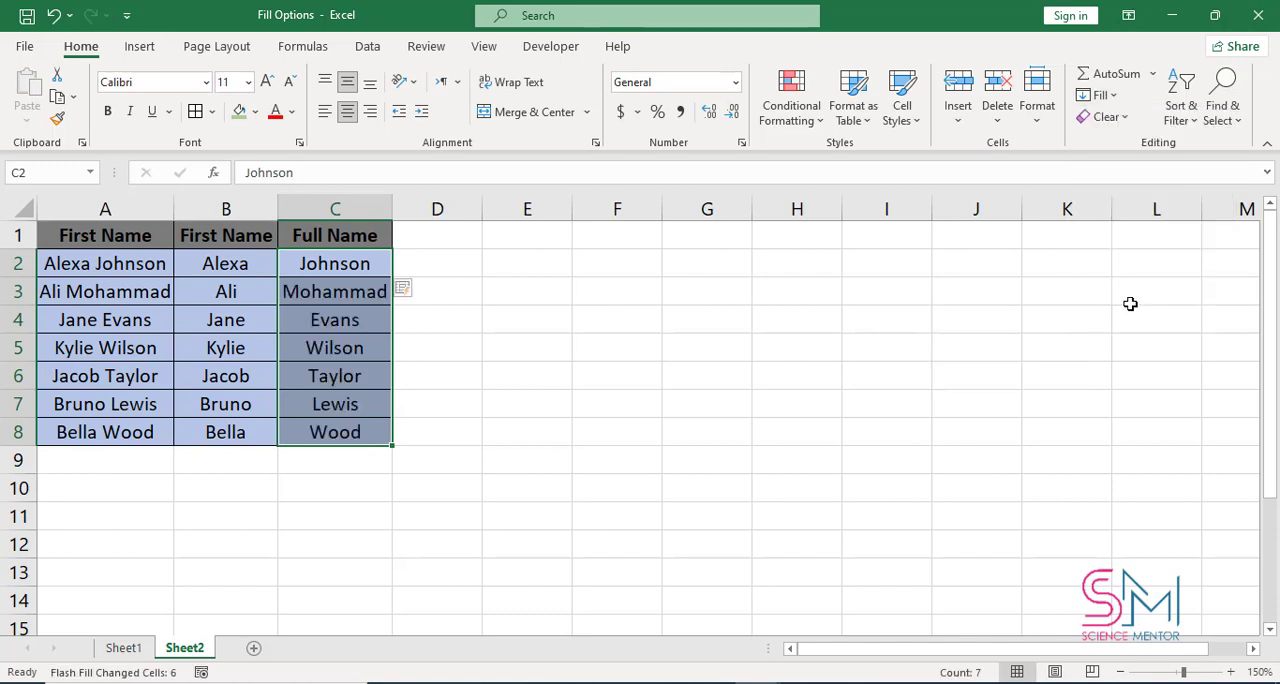
click(438, 445)
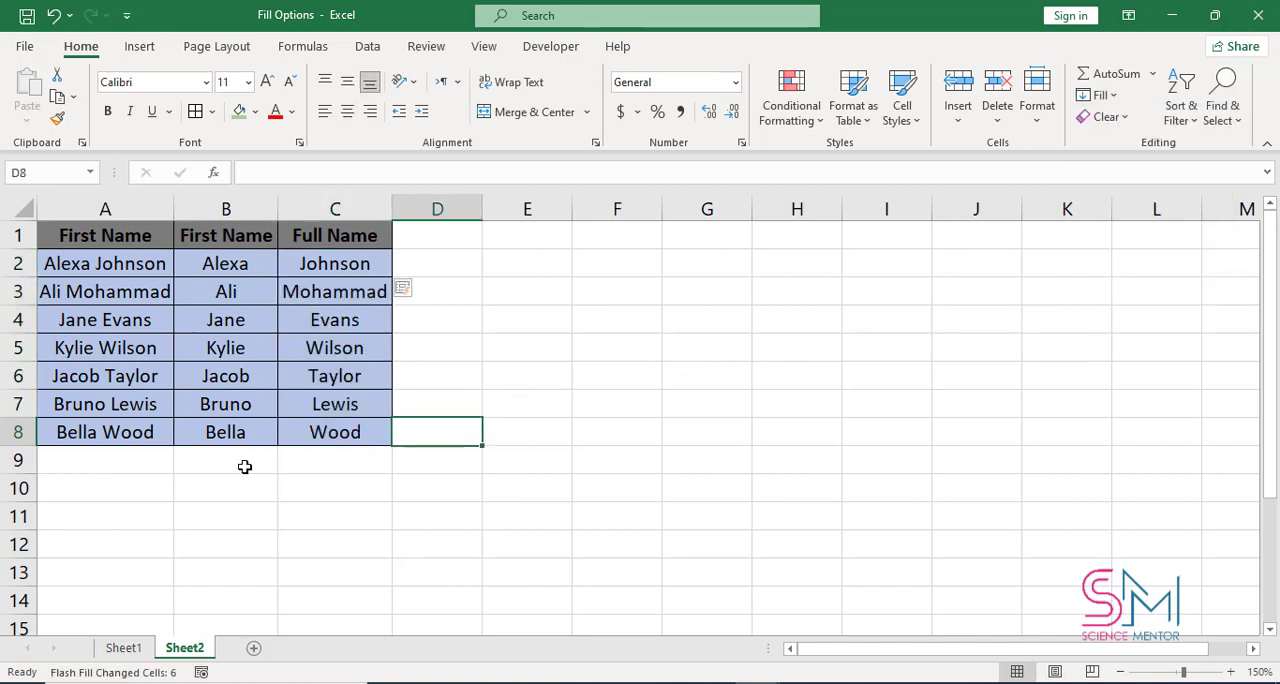
click(89, 456)
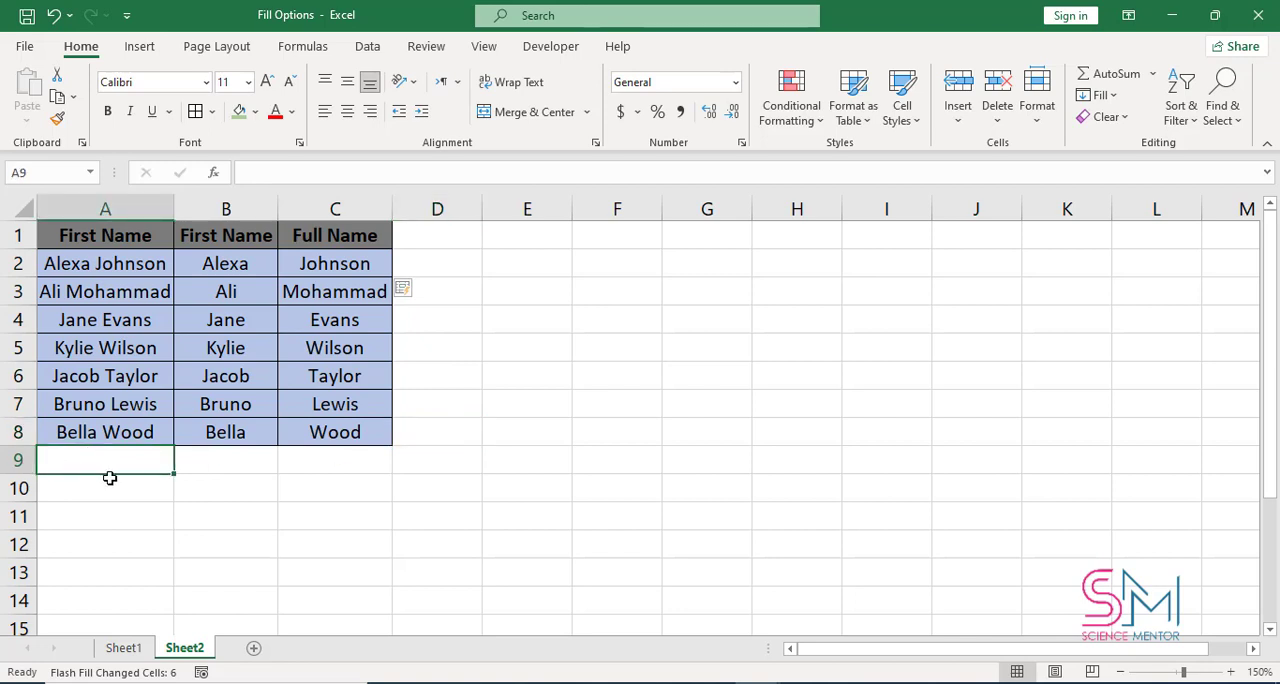
click(100, 228)
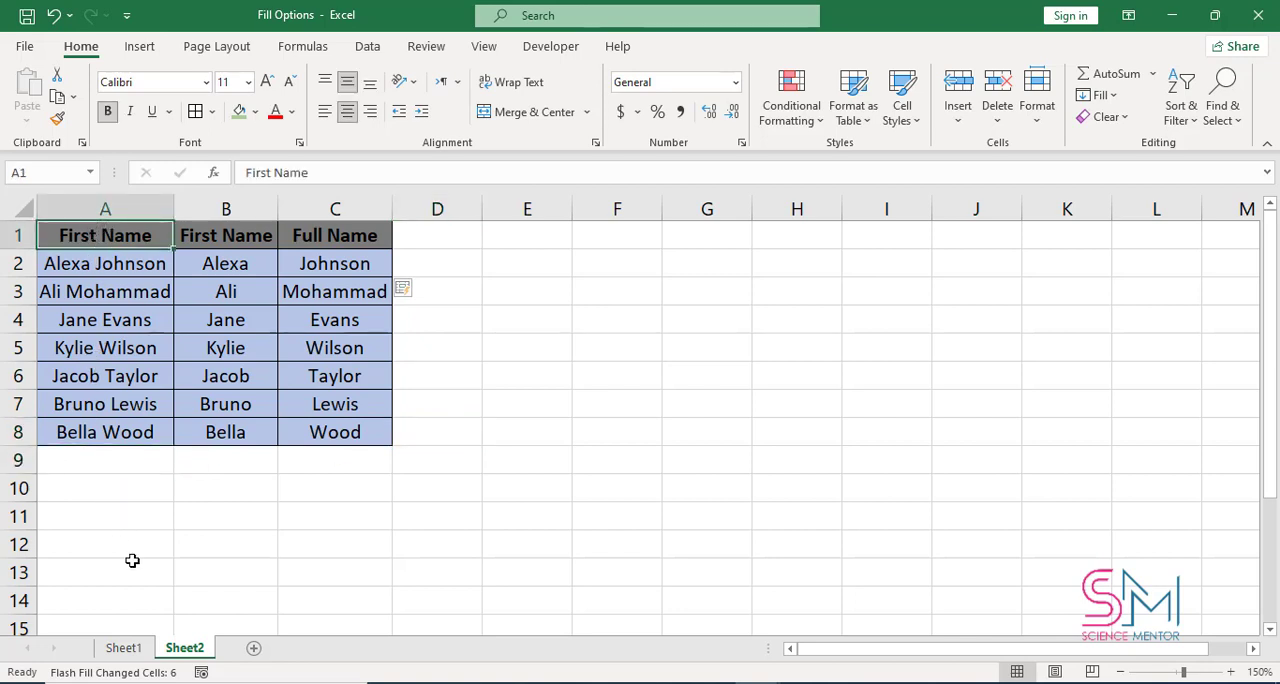